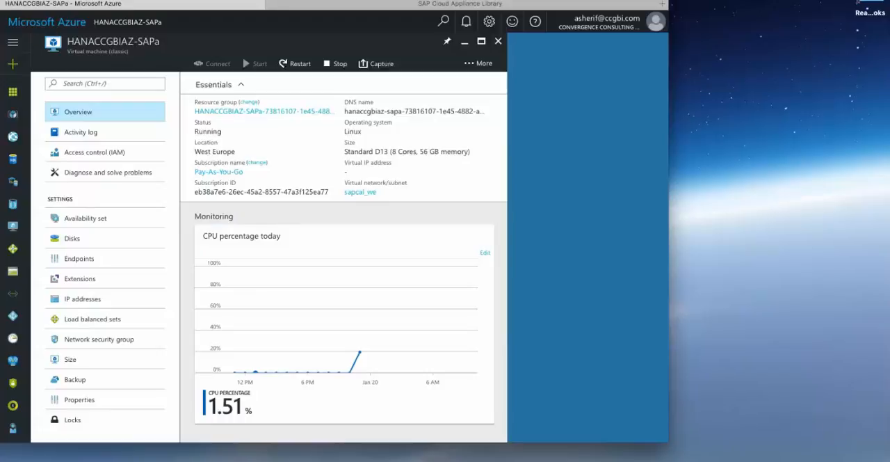
- Switch to the SAP Cloud Appliance Library and review the operations offered for the HANA_CCGBI_AZURE instance
{"action": "left_click", "coordinate": [460, 3]}
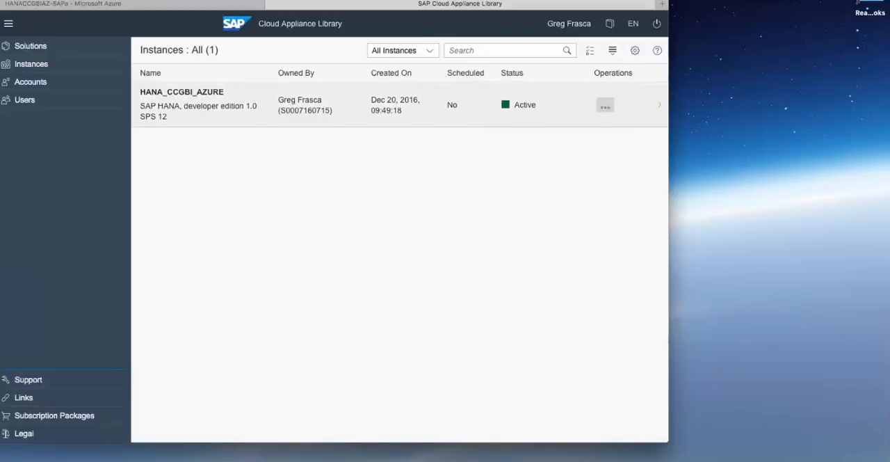
{"action": "left_click", "coordinate": [605, 107]}
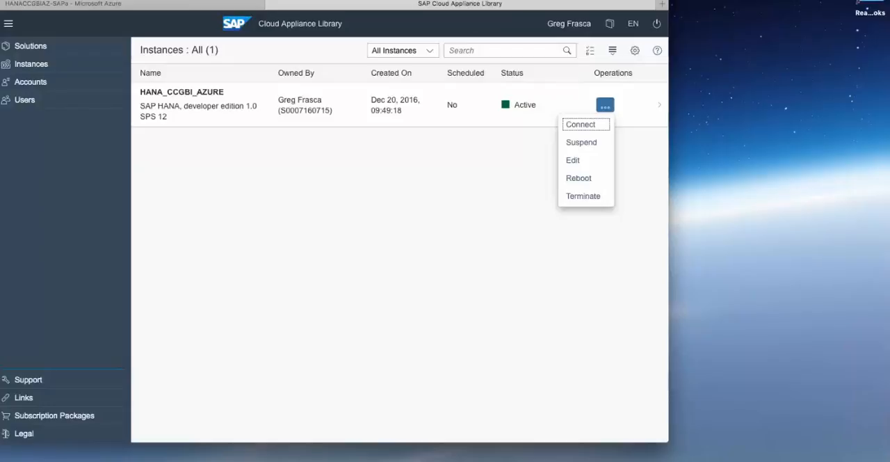
{"action": "key", "text": "Escape"}
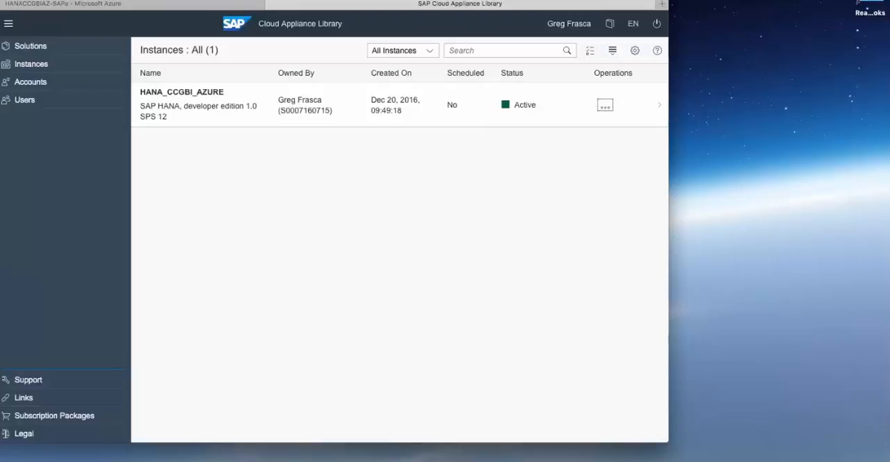
{"action": "left_click", "coordinate": [132, 3]}
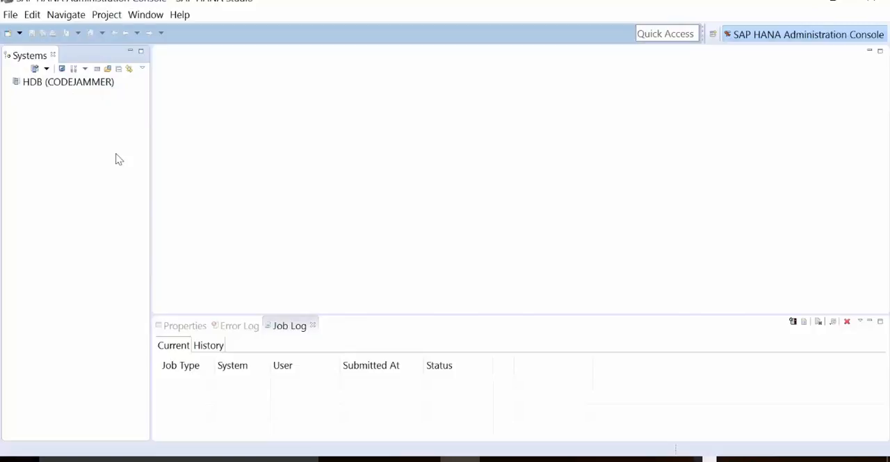
- In SAP HANA Studio, expand the HDB catalog to the CODEJAMMER schema's tables and widen the system tree until the table names fit
{"action": "double_click", "coordinate": [90, 83]}
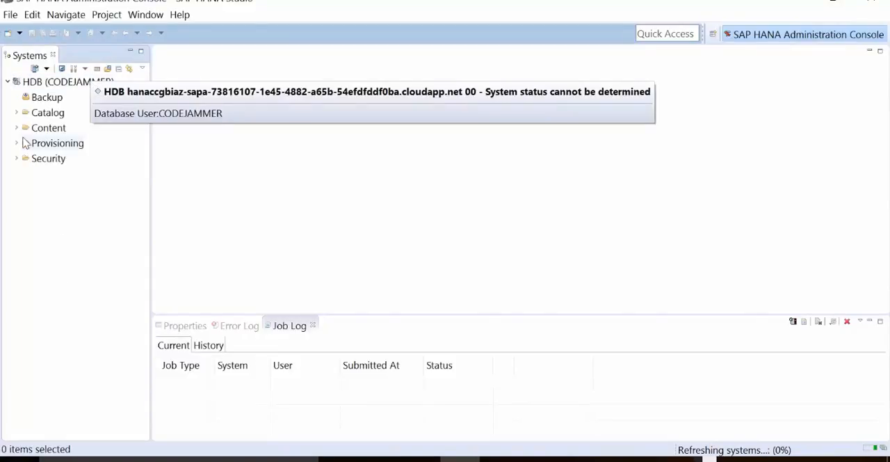
{"action": "left_click", "coordinate": [17, 113]}
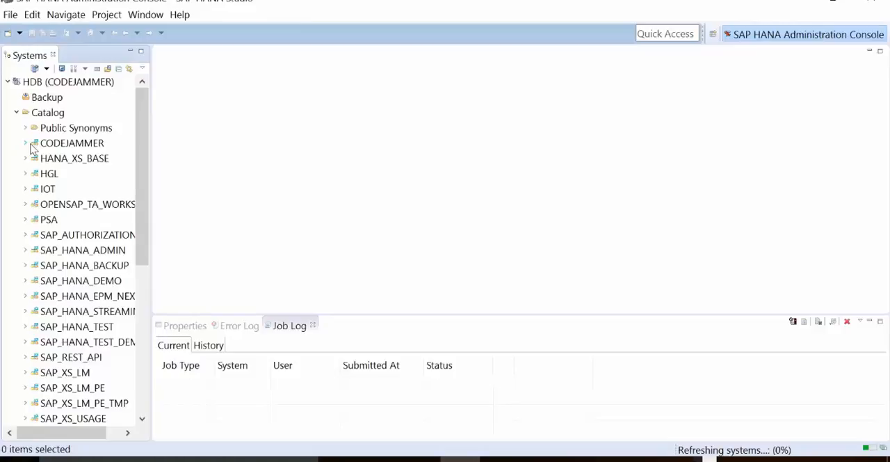
{"action": "left_click", "coordinate": [25, 144]}
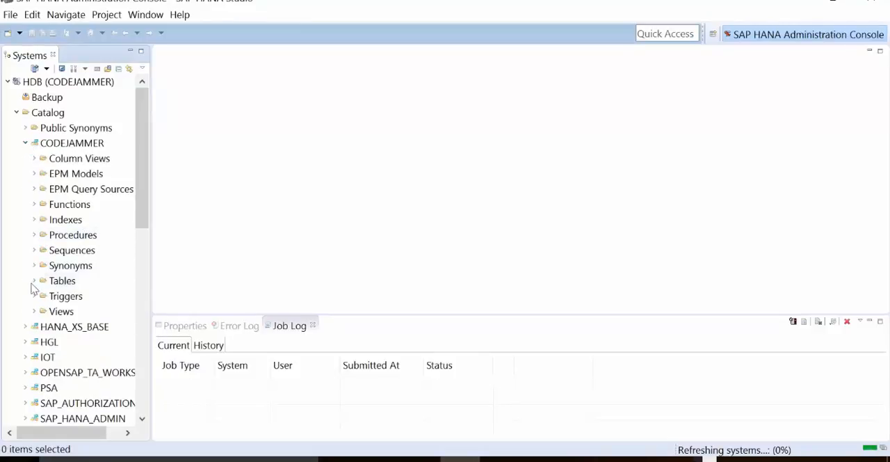
{"action": "left_click", "coordinate": [35, 281]}
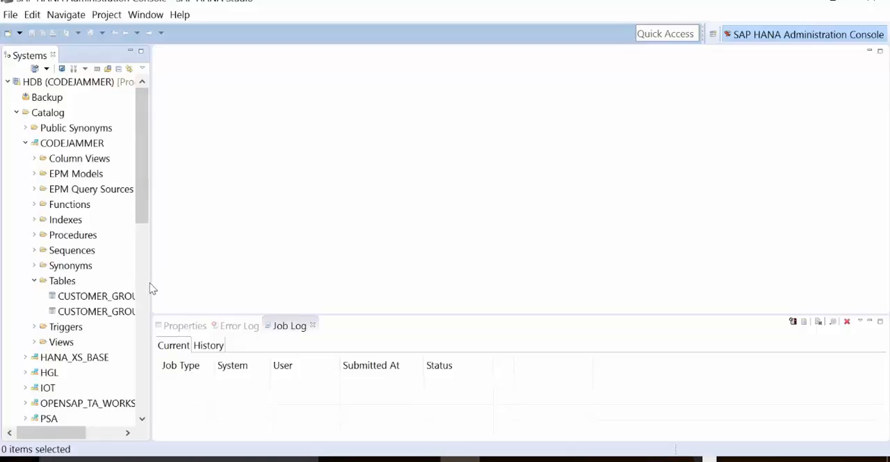
{"action": "left_click_drag", "start_coordinate": [152, 282], "coordinate": [196, 287]}
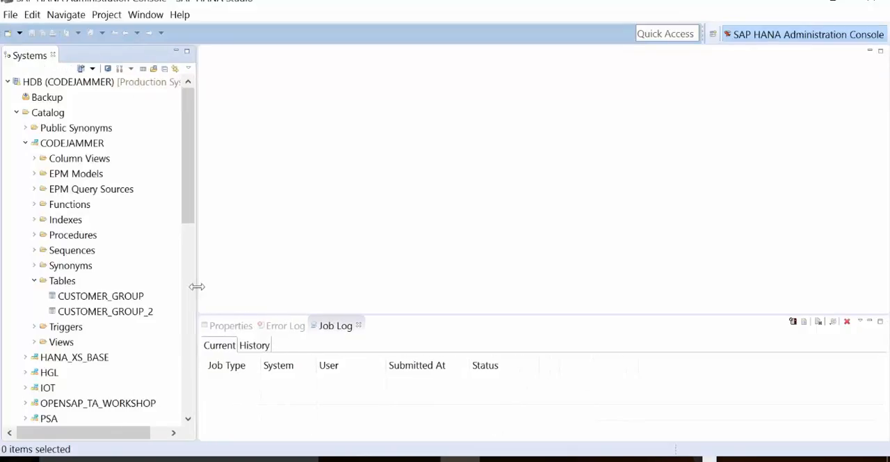
- Open a data preview of the CUSTOMER_GROUP_2 table and look across all of its columns
{"action": "left_click", "coordinate": [130, 316]}
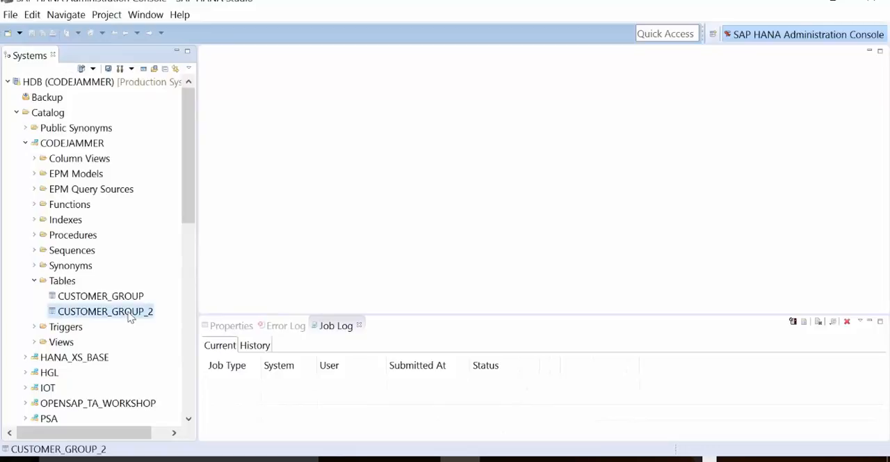
{"action": "right_click", "coordinate": [131, 316]}
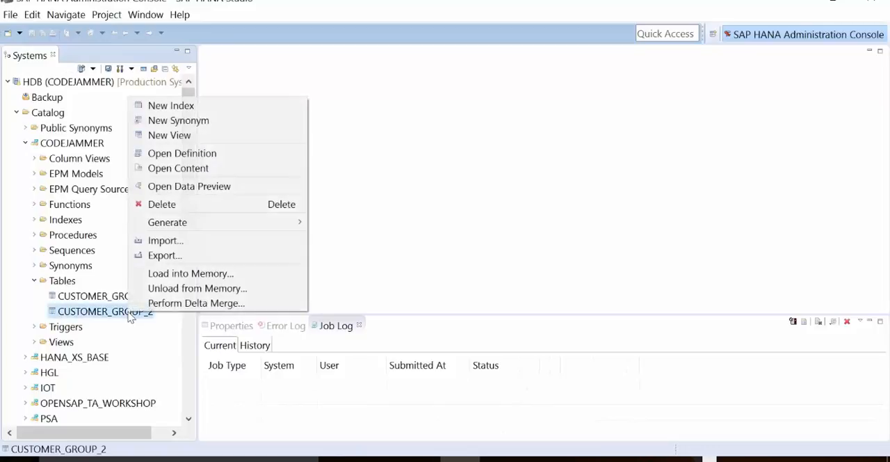
{"action": "left_click", "coordinate": [196, 194]}
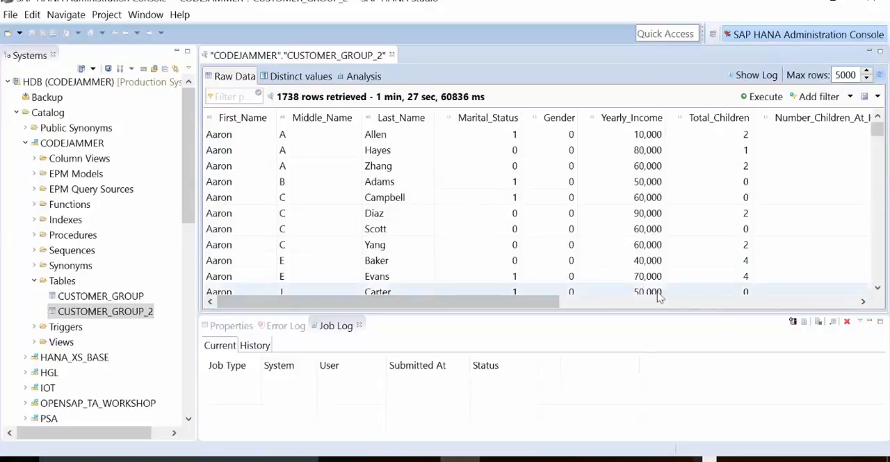
{"action": "left_click", "coordinate": [731, 303]}
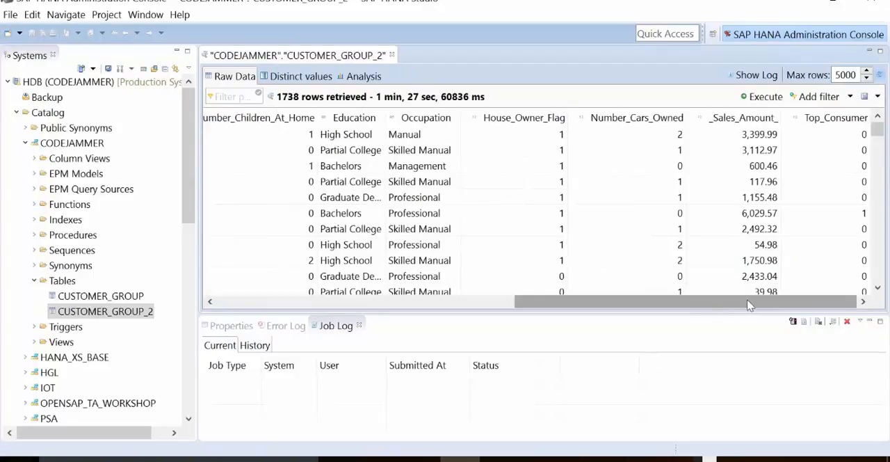
{"action": "left_click", "coordinate": [317, 303]}
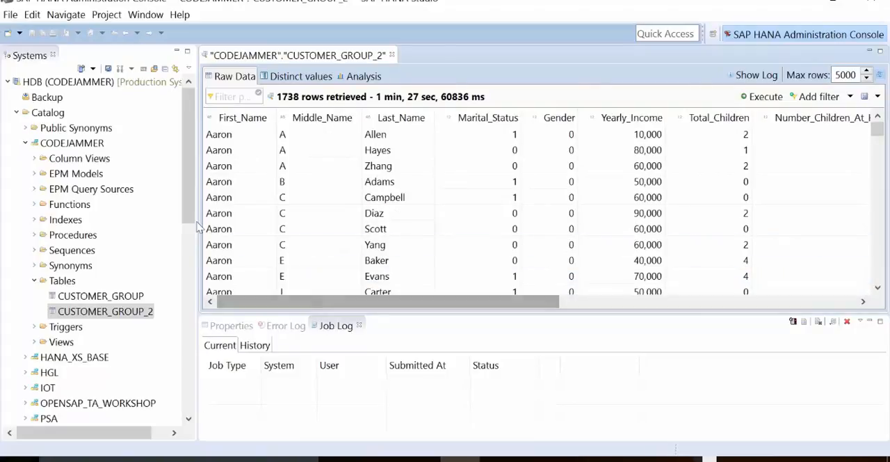
- Check the import sources offered for loading data and leave the import wizard without importing
{"action": "left_click", "coordinate": [11, 15]}
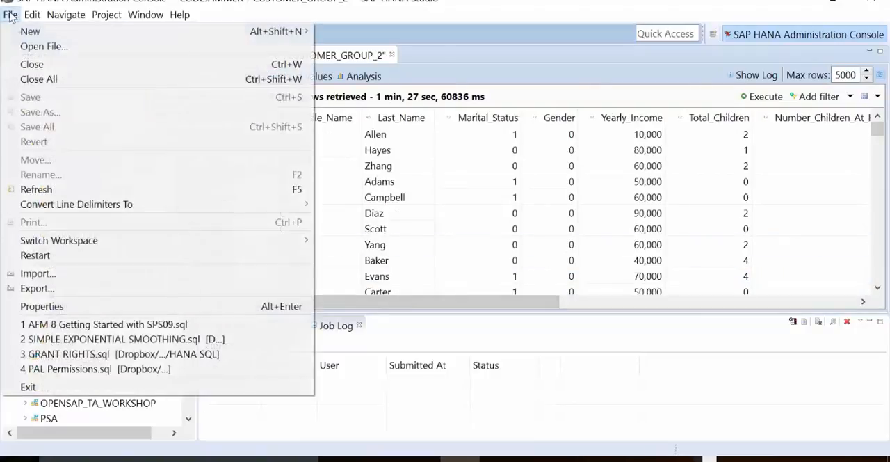
{"action": "left_click", "coordinate": [49, 274]}
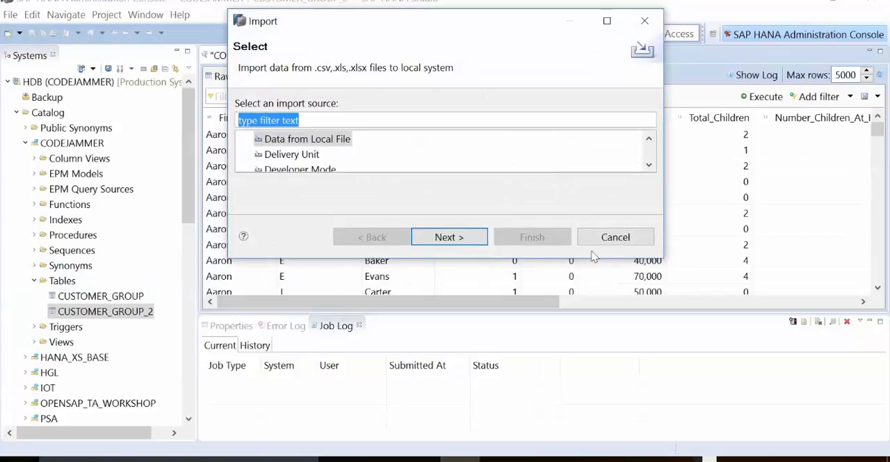
{"action": "left_click", "coordinate": [616, 238]}
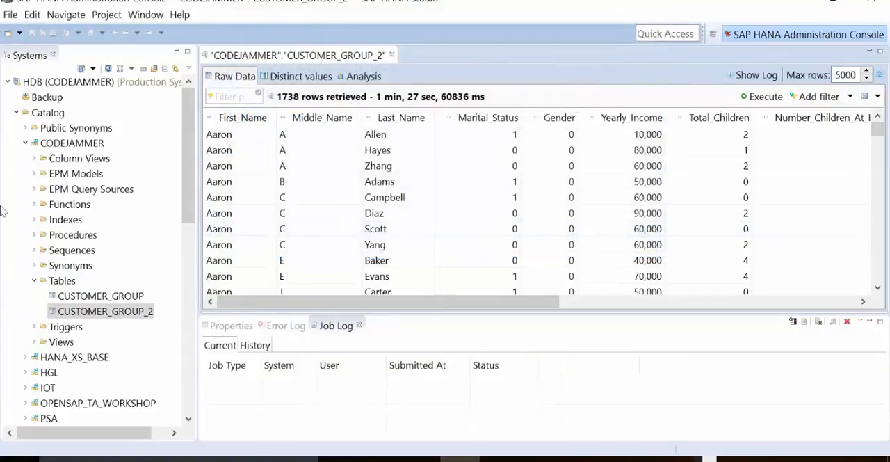
- Collapse the catalog and open the CUSTOMER_GROUP analytic view from the CODEJAMMER content package
{"action": "left_click", "coordinate": [18, 113]}
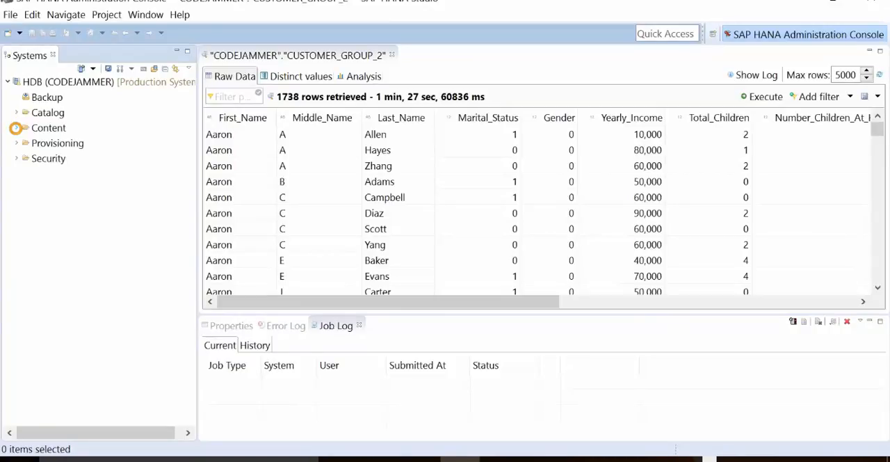
{"action": "left_click", "coordinate": [16, 128]}
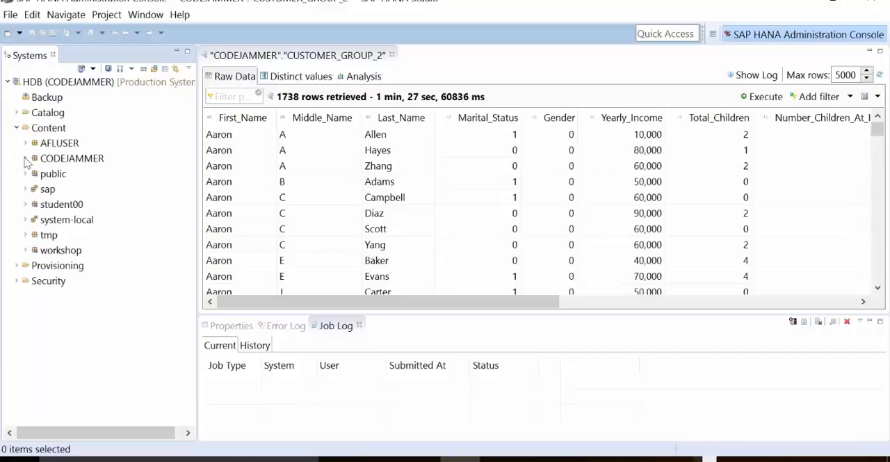
{"action": "left_click", "coordinate": [25, 159]}
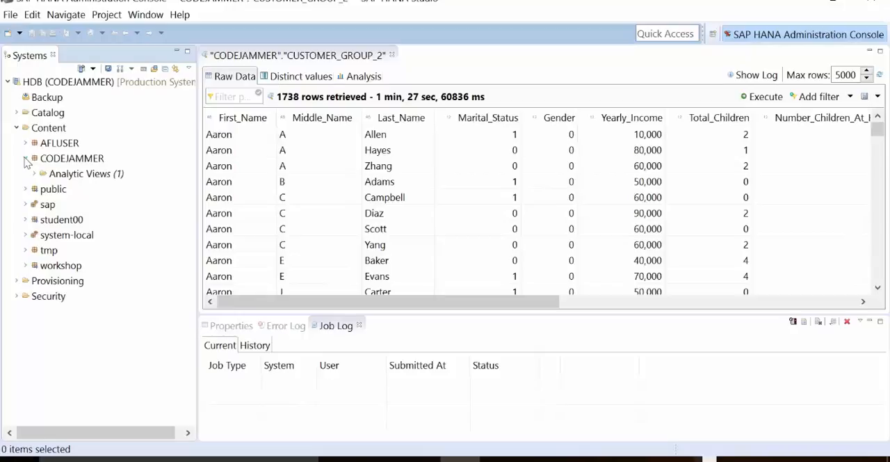
{"action": "left_click", "coordinate": [34, 173]}
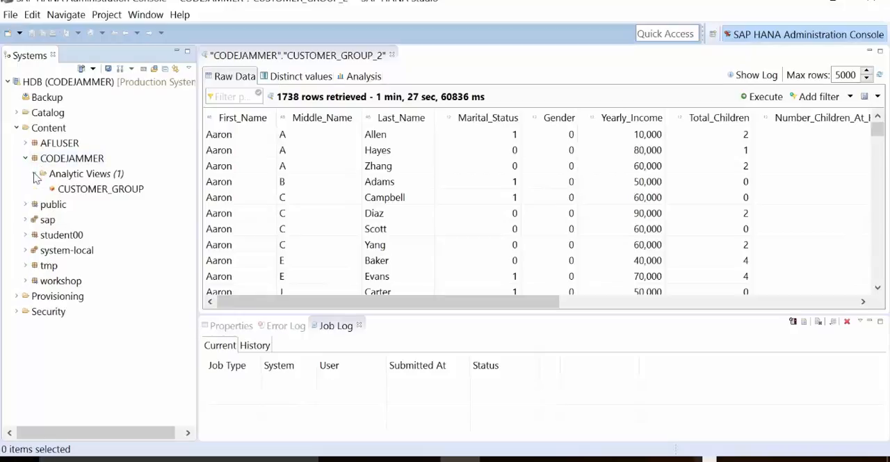
{"action": "left_click", "coordinate": [107, 192]}
{"action": "double_click", "coordinate": [108, 192]}
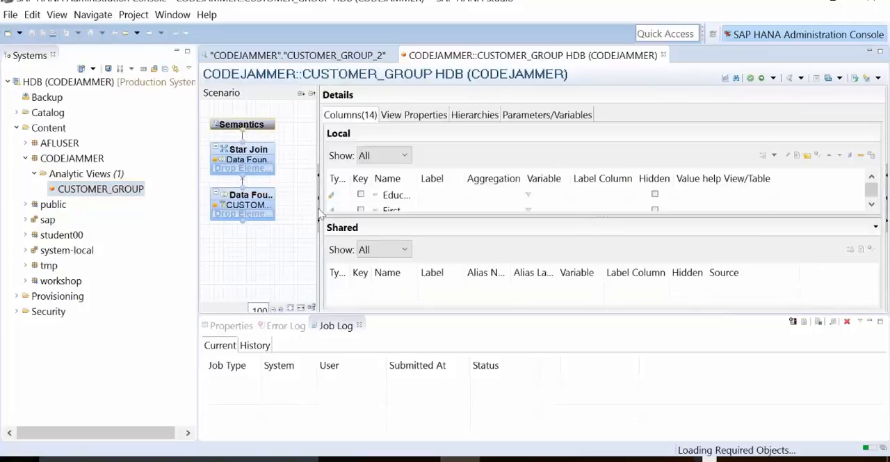
- Examine the source table and output columns of the view's Data Foundation and Star Join nodes
{"action": "left_click", "coordinate": [254, 201]}
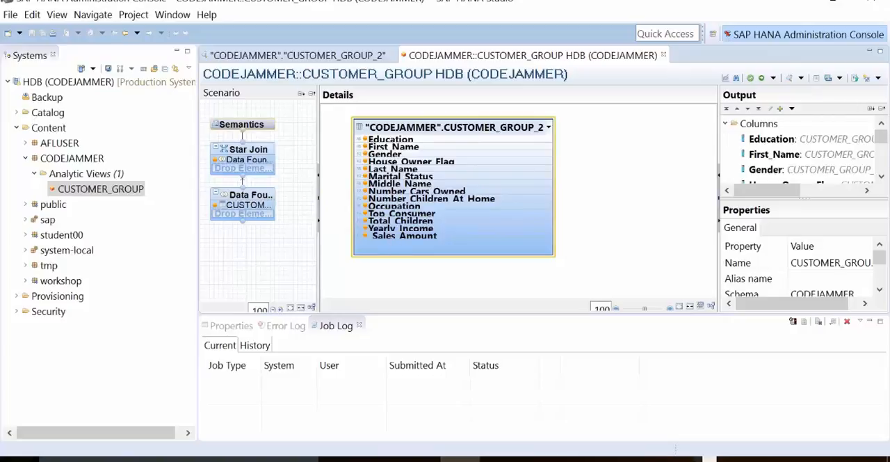
{"action": "scroll", "coordinate": [882, 174], "scroll_direction": "down", "scroll_amount": 3}
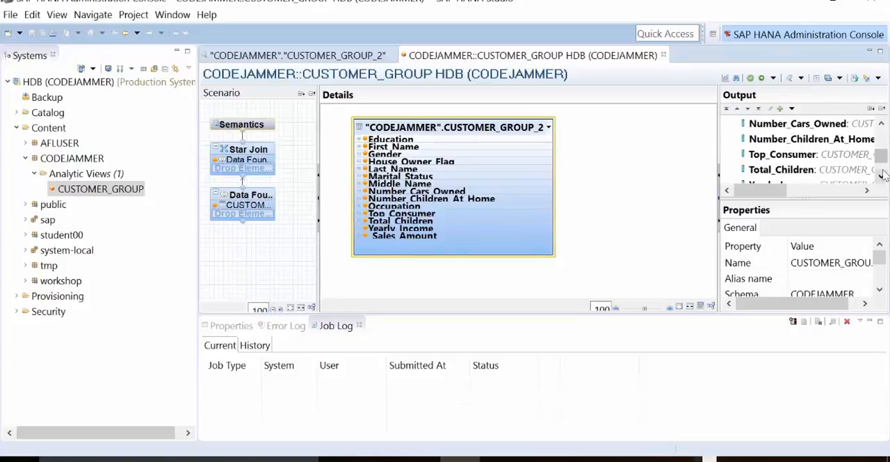
{"action": "left_click", "coordinate": [253, 160]}
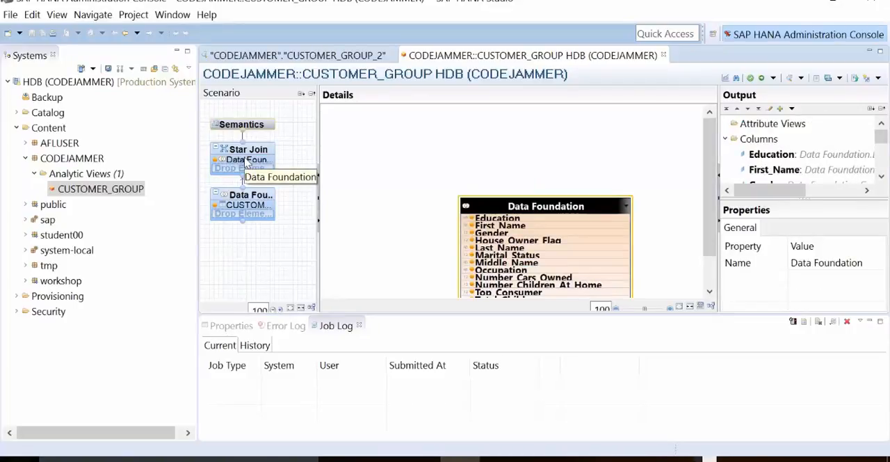
- Review the Semantics node's columns with the job log minimized and the Type column widened, and bring up the view's data preview options
{"action": "left_click", "coordinate": [242, 125]}
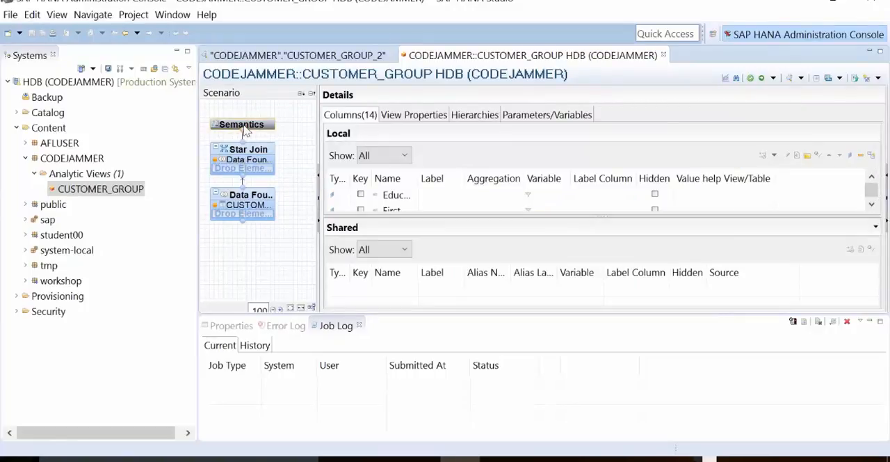
{"action": "left_click", "coordinate": [872, 322]}
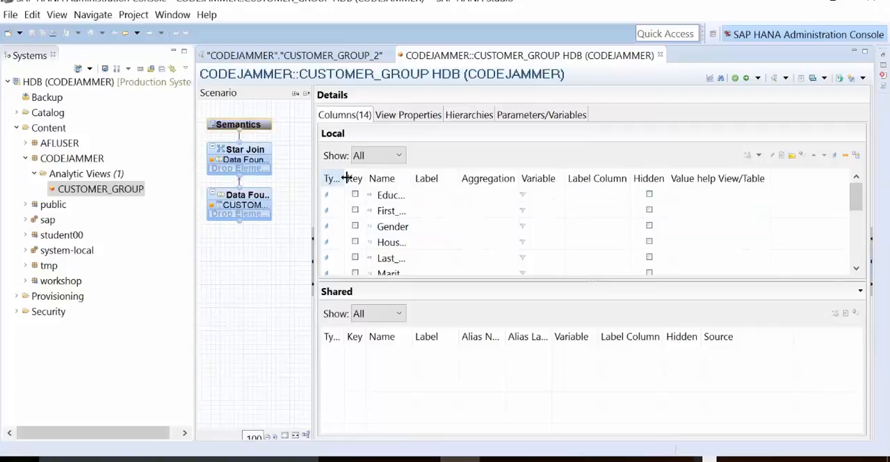
{"action": "left_click_drag", "start_coordinate": [345, 178], "coordinate": [380, 178]}
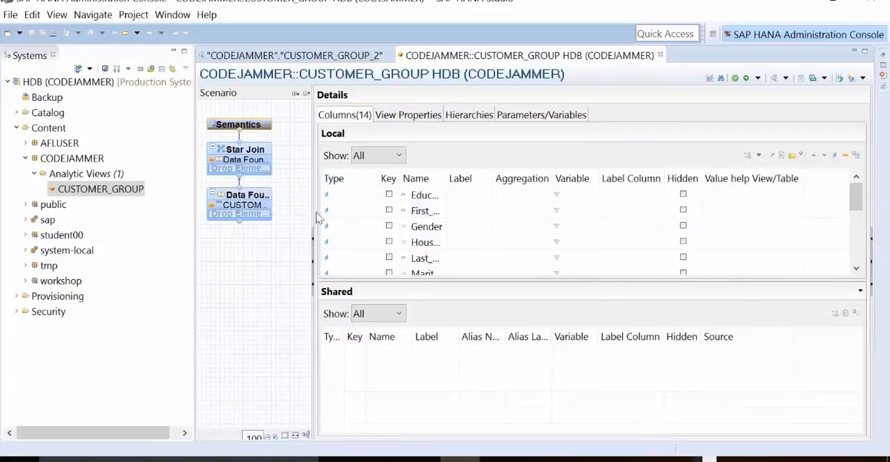
{"action": "left_click", "coordinate": [860, 254]}
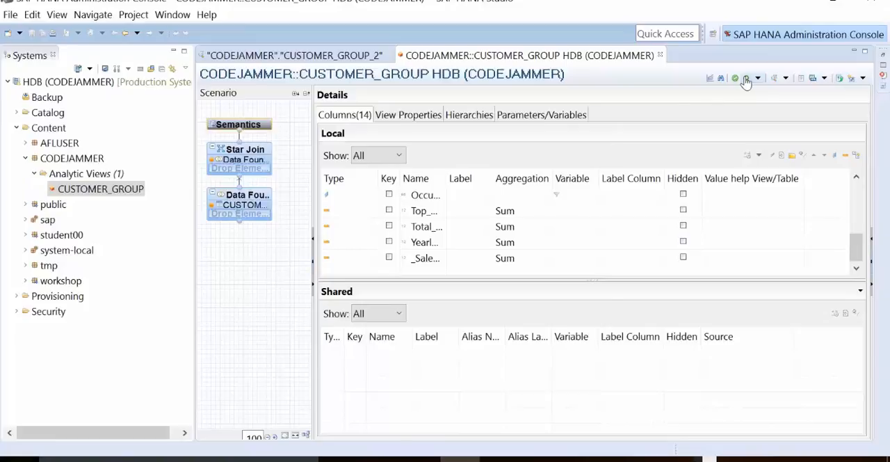
{"action": "left_click", "coordinate": [785, 79]}
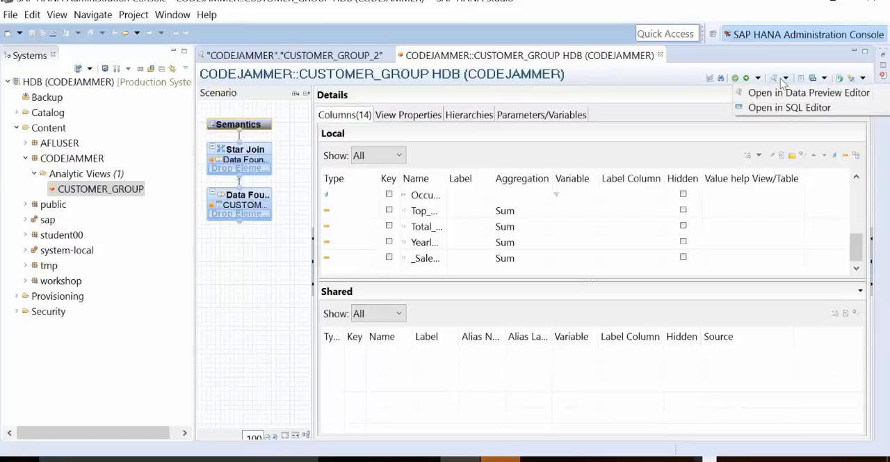
{"action": "left_click", "coordinate": [779, 93]}
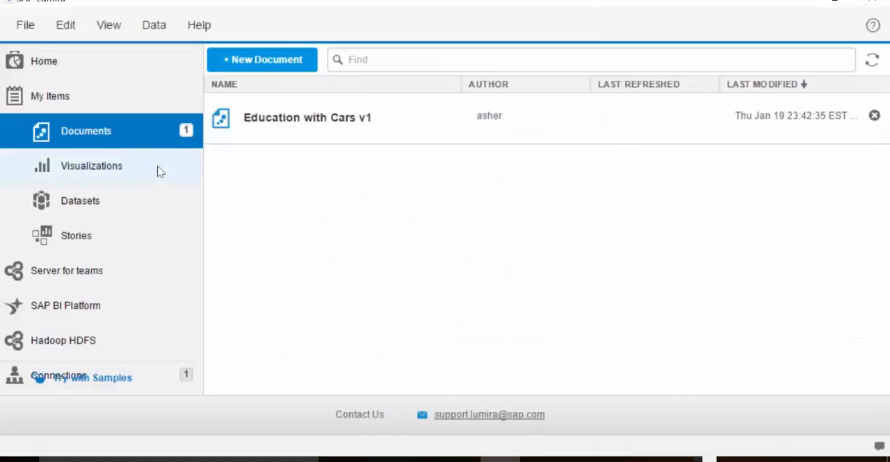
- In SAP Lumira, start a new document from the recently used CUSTOMER_GROUP source and connect to the HANA server with the saved login
{"action": "left_click", "coordinate": [26, 26]}
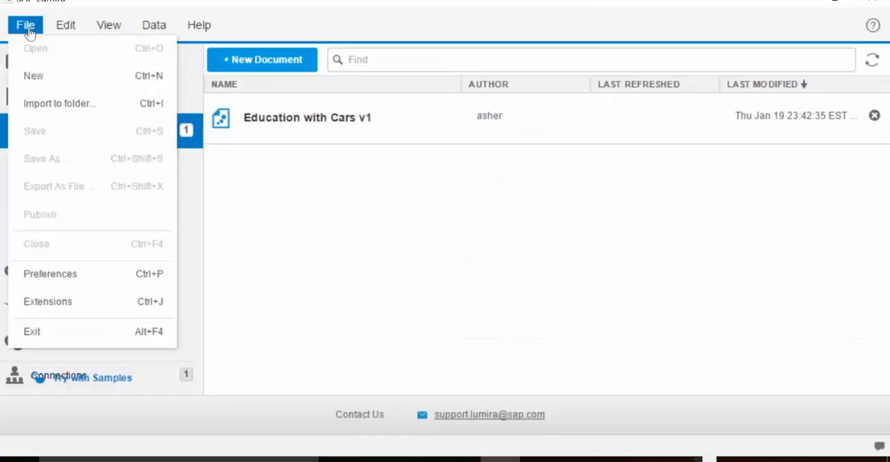
{"action": "left_click", "coordinate": [50, 76]}
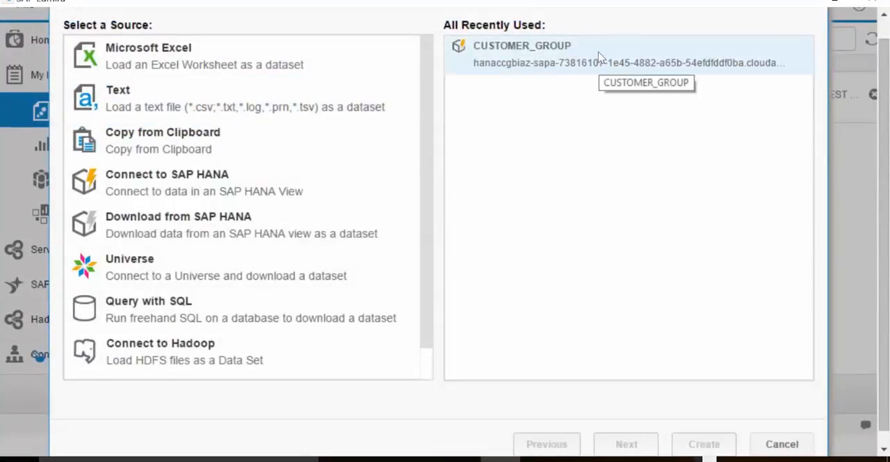
{"action": "double_click", "coordinate": [576, 57]}
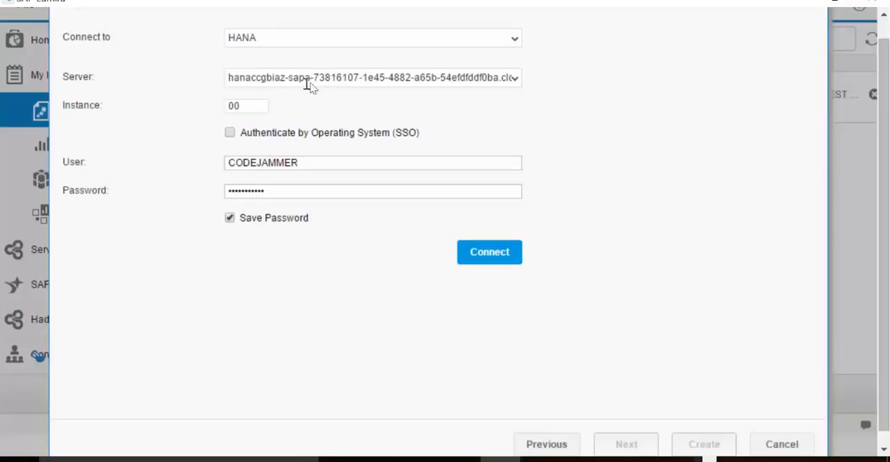
{"action": "left_click", "coordinate": [499, 256]}
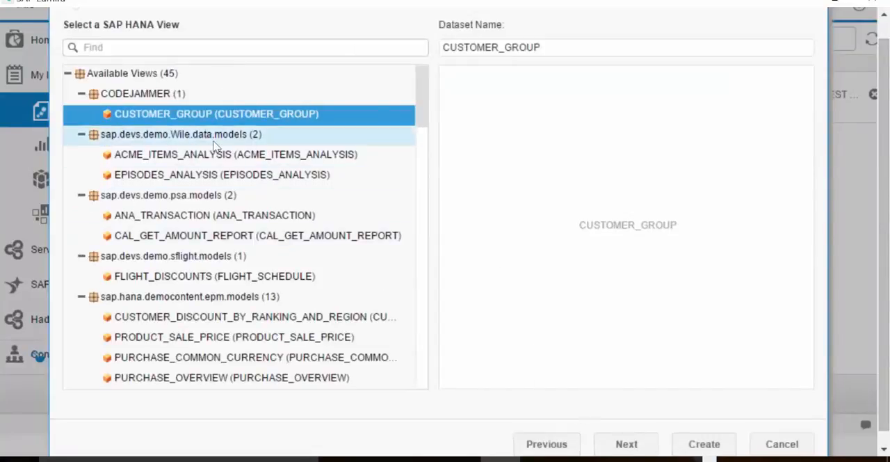
- Create the CUSTOMER_GROUP dataset from the CUSTOMER_GROUP view in the CODEJAMMER package
{"action": "left_click", "coordinate": [122, 115]}
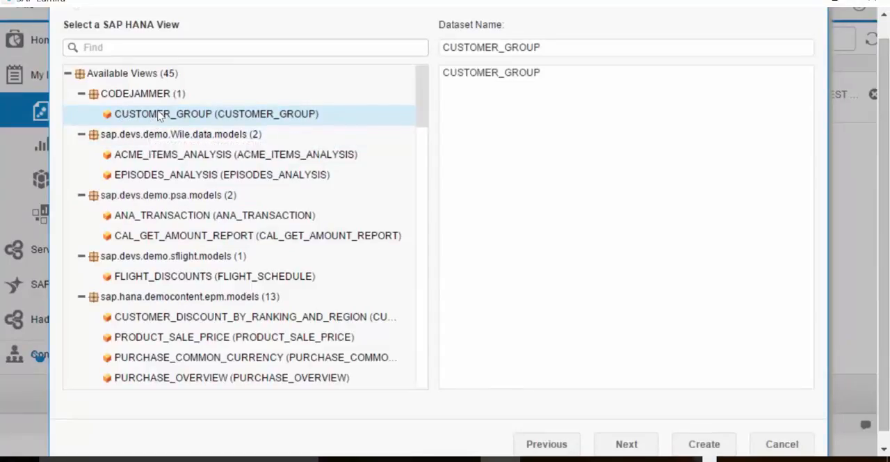
{"action": "left_click", "coordinate": [693, 442]}
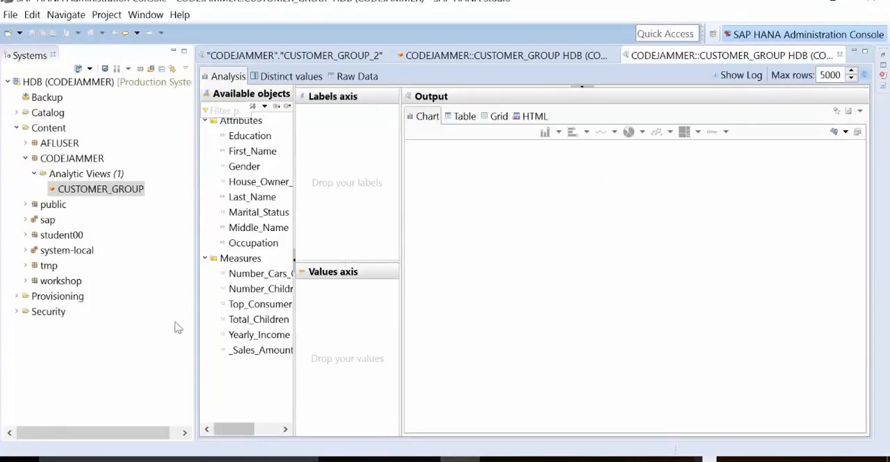
- In SAP HANA Studio's data preview, chart the Number_Cars_Owned measure on the values axis with Education on the labels axis
{"action": "left_click_drag", "start_coordinate": [249, 136], "coordinate": [331, 147]}
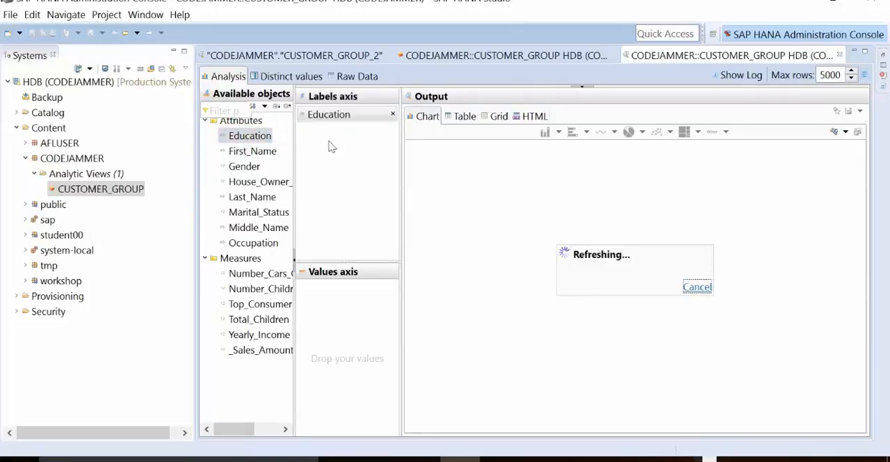
{"action": "left_click", "coordinate": [259, 275]}
{"action": "left_click_drag", "start_coordinate": [273, 288], "coordinate": [342, 314]}
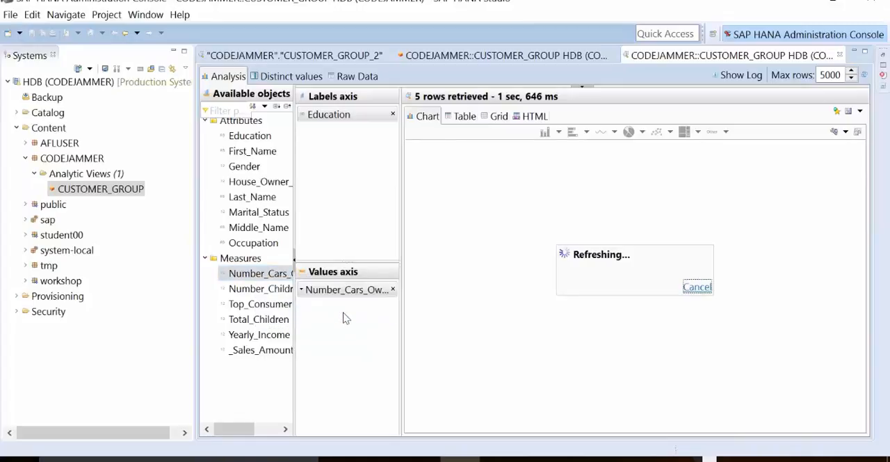
{"action": "mouse_move", "coordinate": [466, 358]}
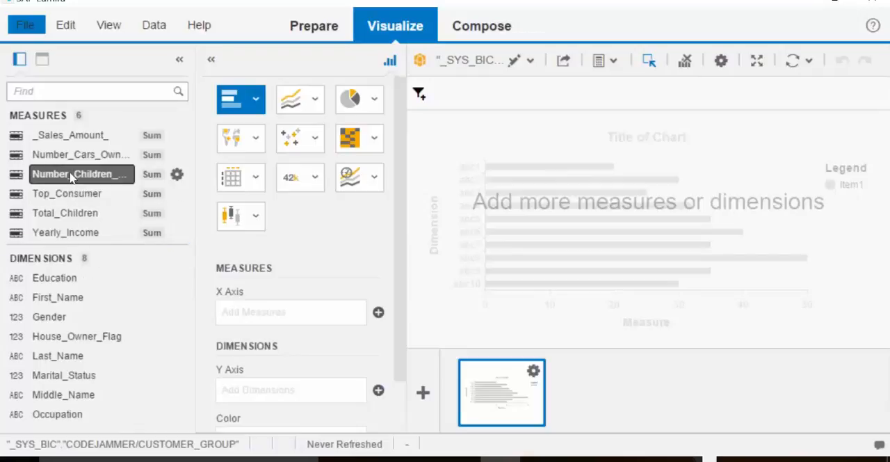
- In SAP Lumira, plot Number_Cars_Owned by Education, try the Column Chart with 2 Y-Axes, and set the type to Column Chart
{"action": "left_click_drag", "start_coordinate": [82, 157], "coordinate": [271, 317]}
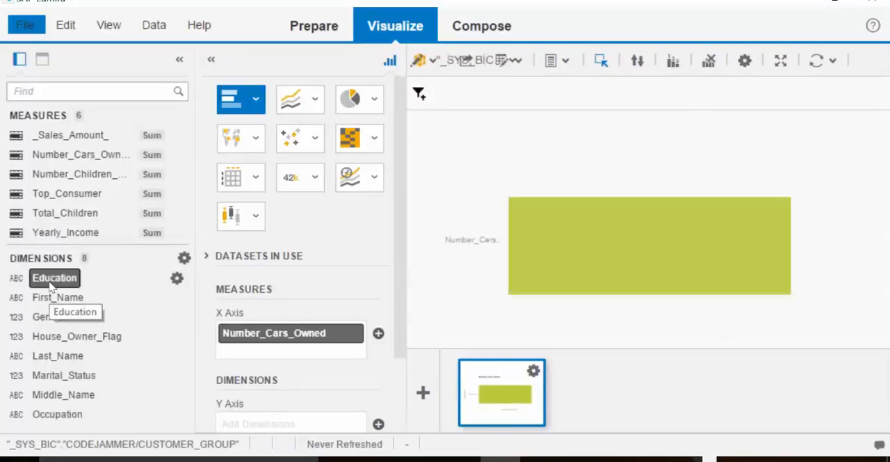
{"action": "left_click_drag", "start_coordinate": [50, 287], "coordinate": [267, 422]}
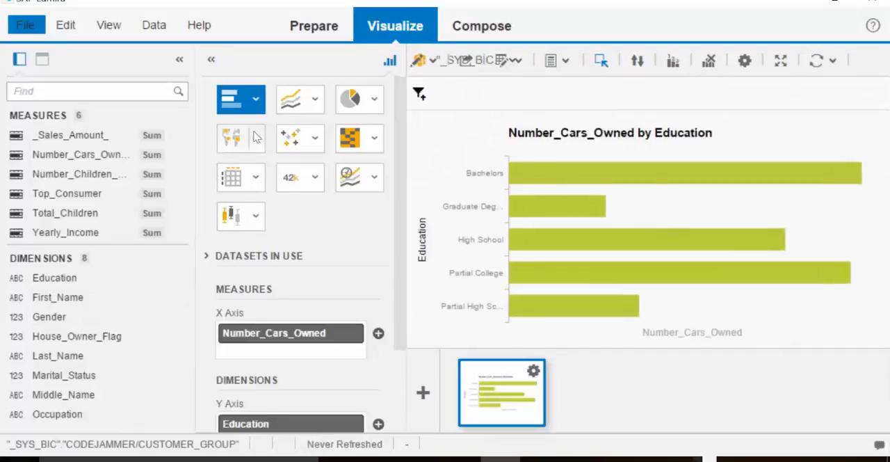
{"action": "left_click", "coordinate": [256, 99]}
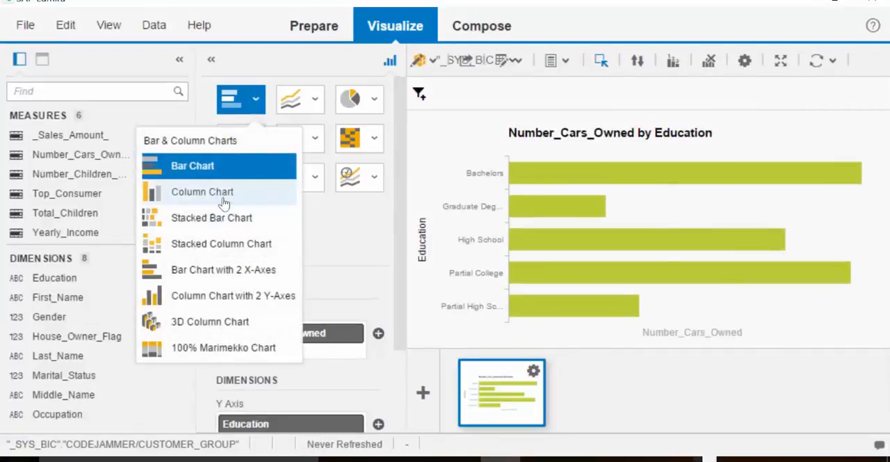
{"action": "left_click", "coordinate": [227, 294]}
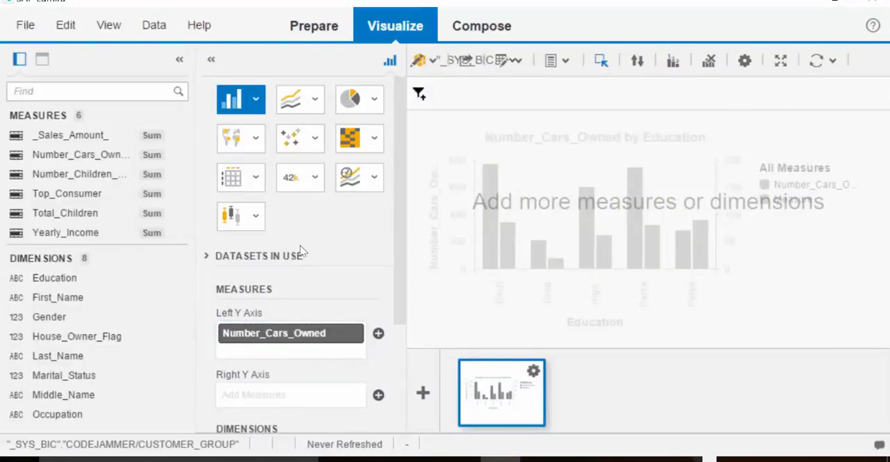
{"action": "left_click", "coordinate": [259, 110]}
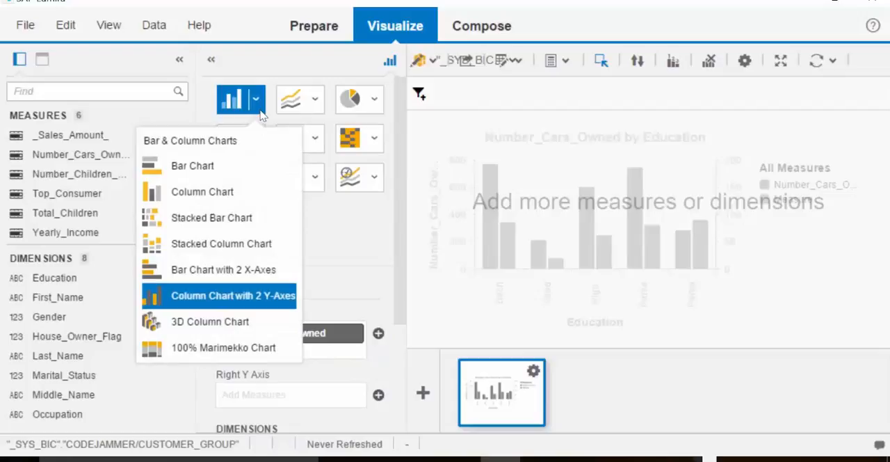
{"action": "left_click", "coordinate": [226, 192]}
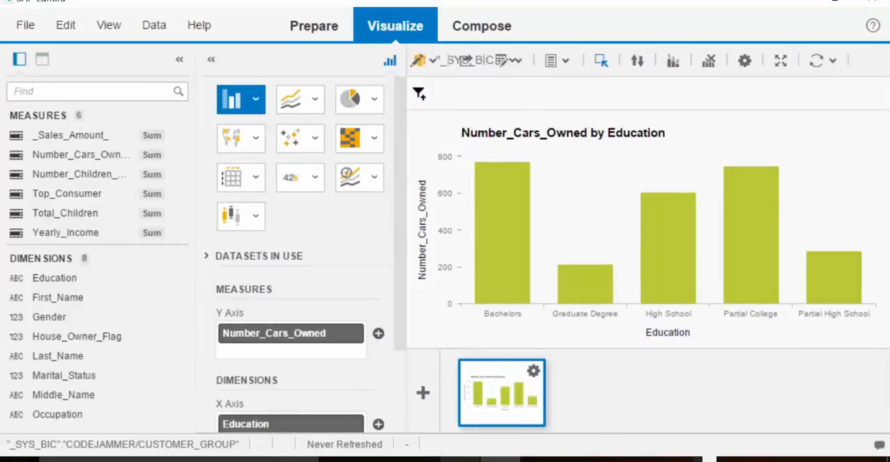
- Compare the Lumira column chart with the HANA Studio preview chart, and minimize both application windows
{"action": "left_click", "coordinate": [460, 459]}
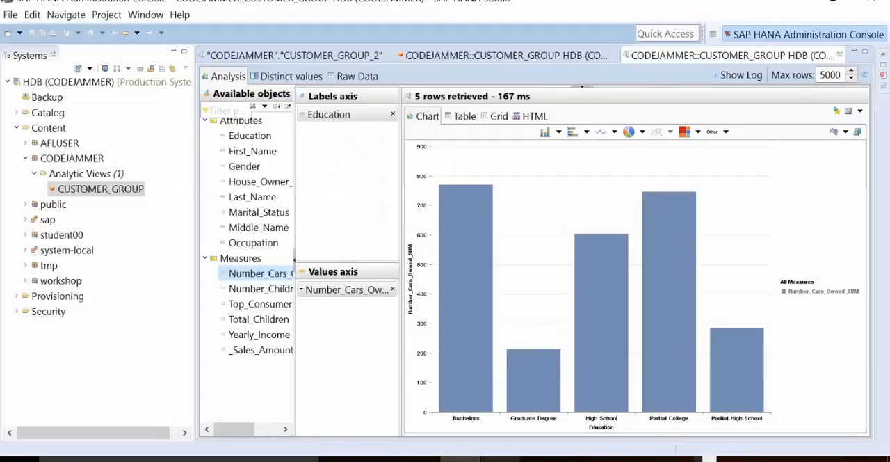
{"action": "left_click", "coordinate": [501, 459]}
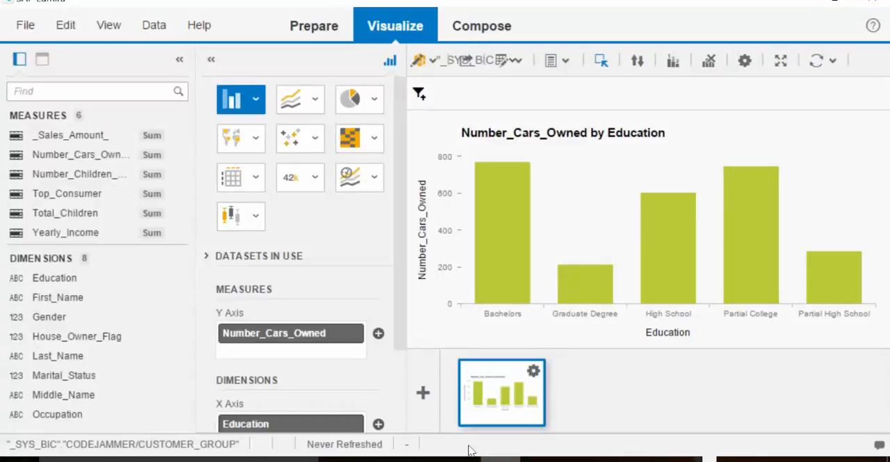
{"action": "left_click", "coordinate": [799, 14]}
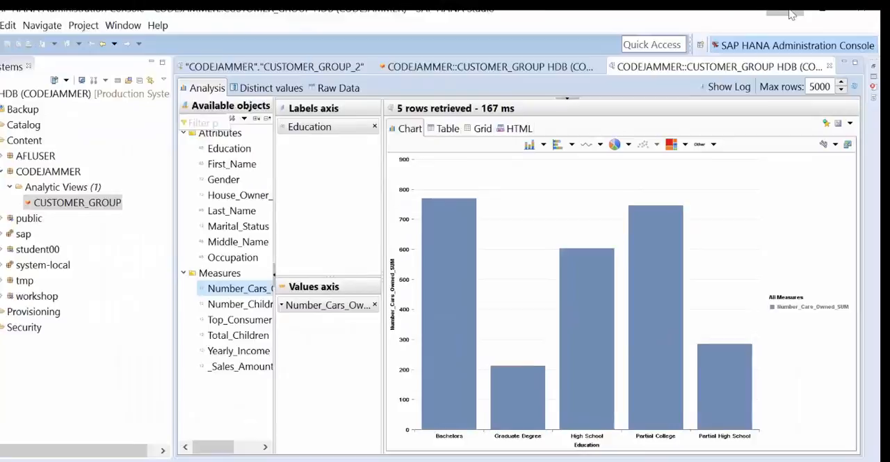
{"action": "left_click", "coordinate": [791, 14]}
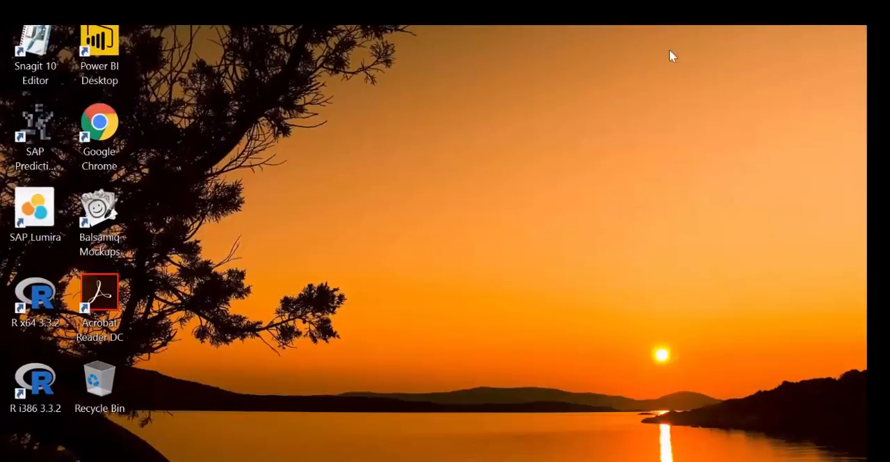
- Start Google Chrome, open the bookmarked CMC page, and log on to the Central Management Console with the saved credentials
{"action": "double_click", "coordinate": [102, 121]}
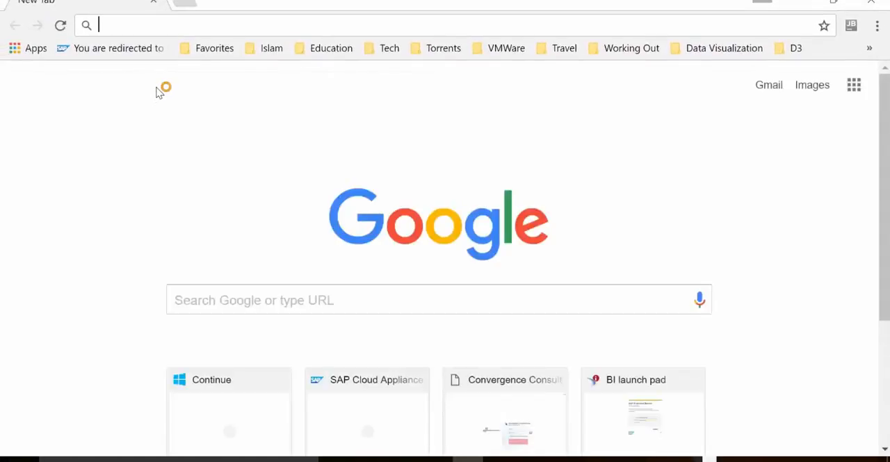
{"action": "left_click", "coordinate": [870, 48]}
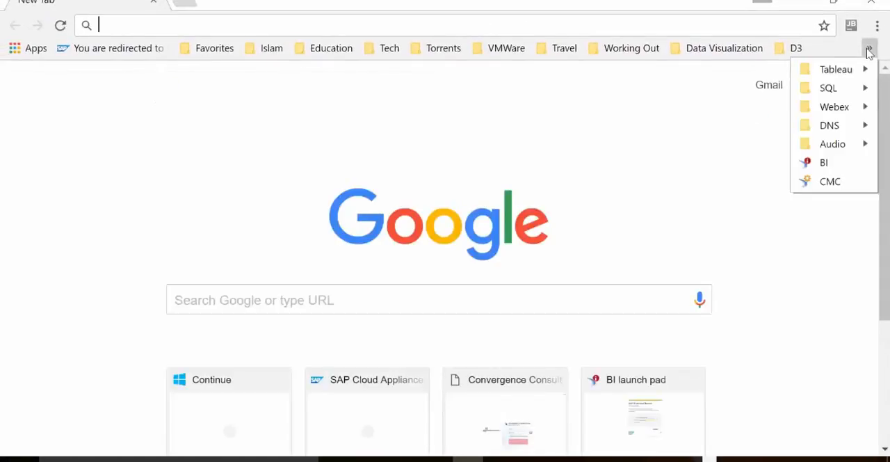
{"action": "left_click", "coordinate": [838, 182]}
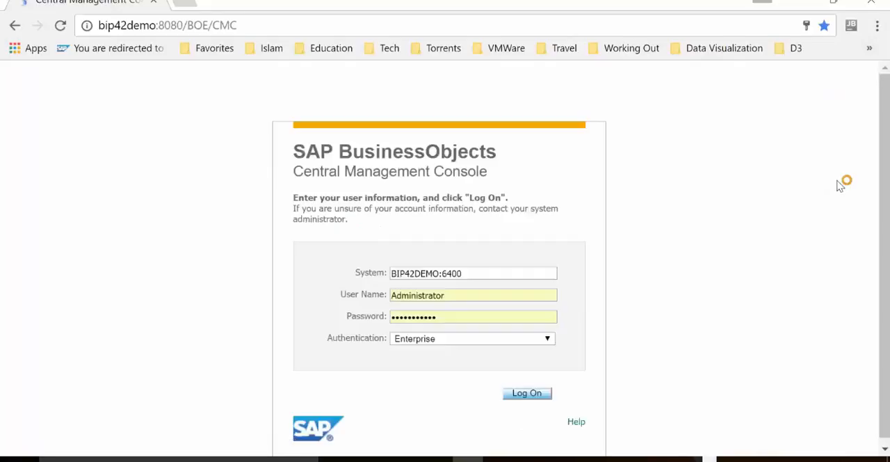
{"action": "left_click", "coordinate": [540, 394]}
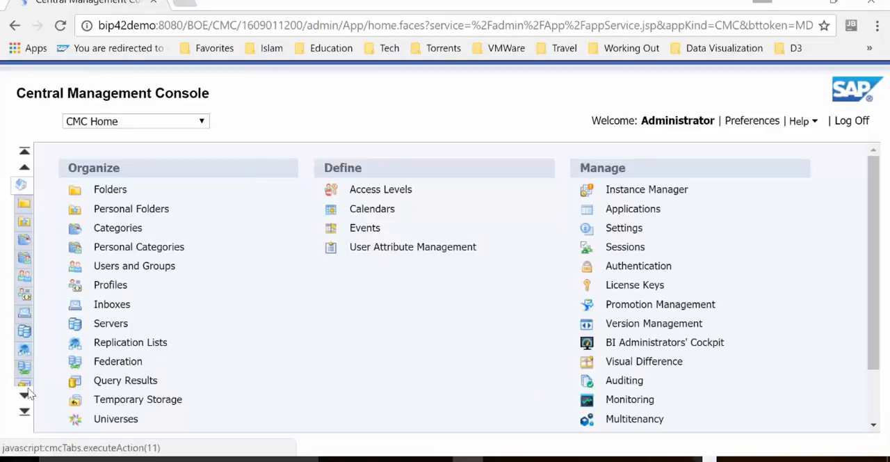
- Go to OLAP Connections and open the CCG_HANA_AZ connection from the CommonConnections folder to review its settings
{"action": "left_click", "coordinate": [202, 121]}
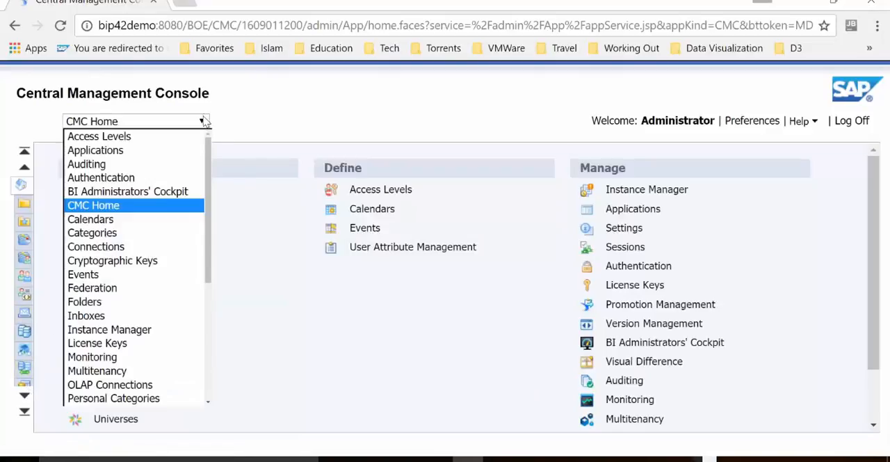
{"action": "left_click", "coordinate": [209, 369]}
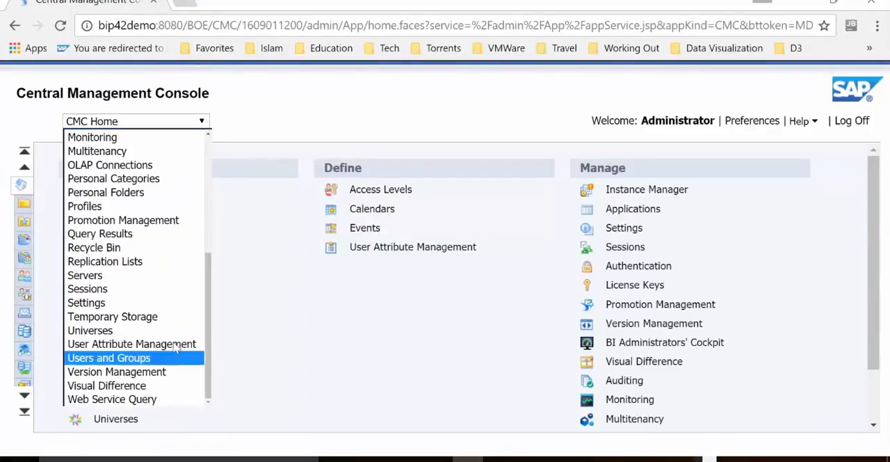
{"action": "left_click", "coordinate": [156, 165]}
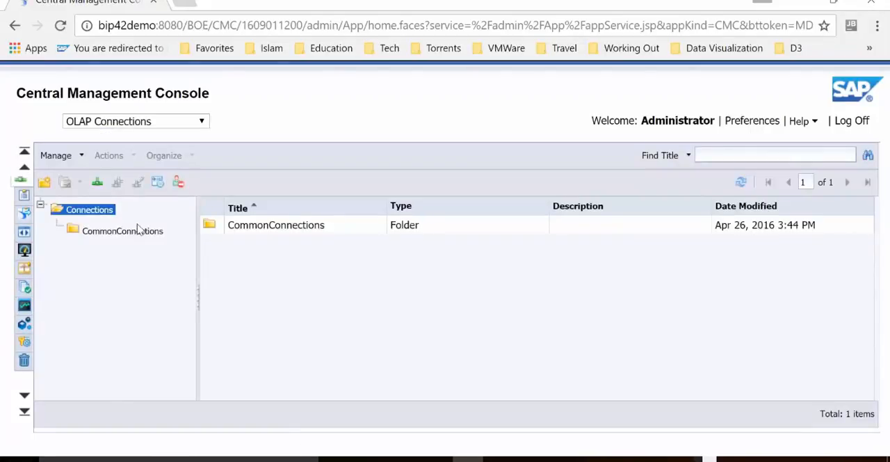
{"action": "left_click", "coordinate": [139, 233]}
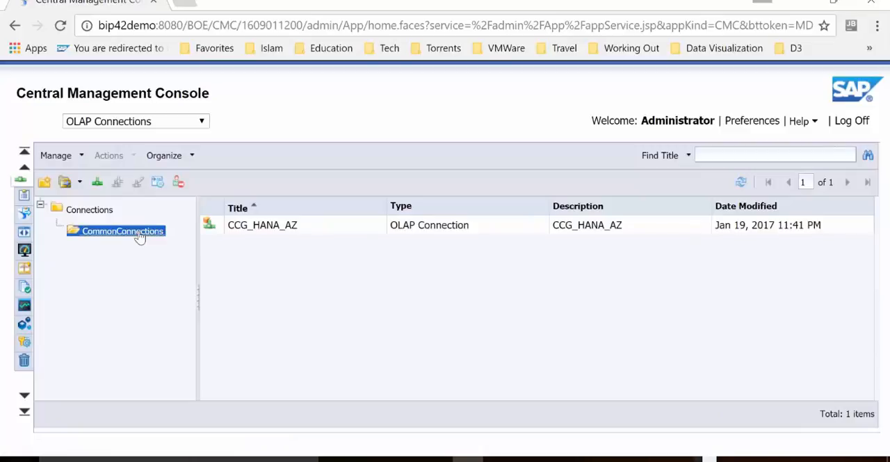
{"action": "left_click", "coordinate": [272, 230]}
{"action": "left_click", "coordinate": [139, 184]}
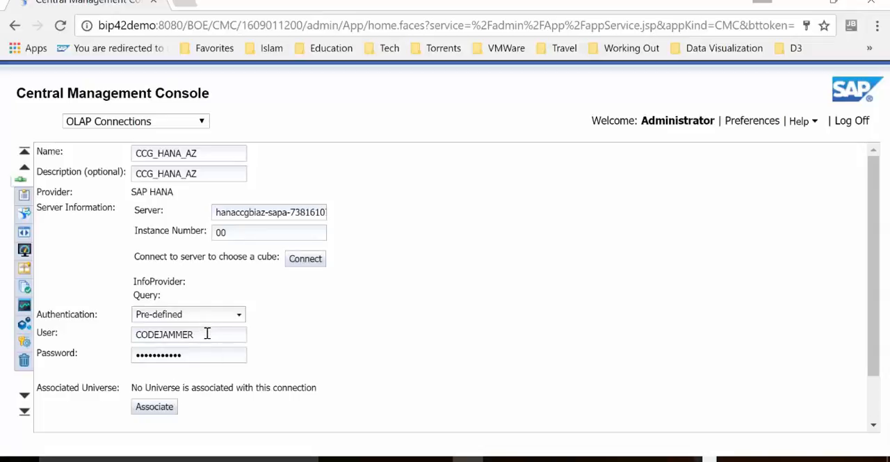
- Open the bookmarked BI launch pad and log on with the saved credentials
{"action": "left_click", "coordinate": [871, 49]}
{"action": "left_click", "coordinate": [843, 162]}
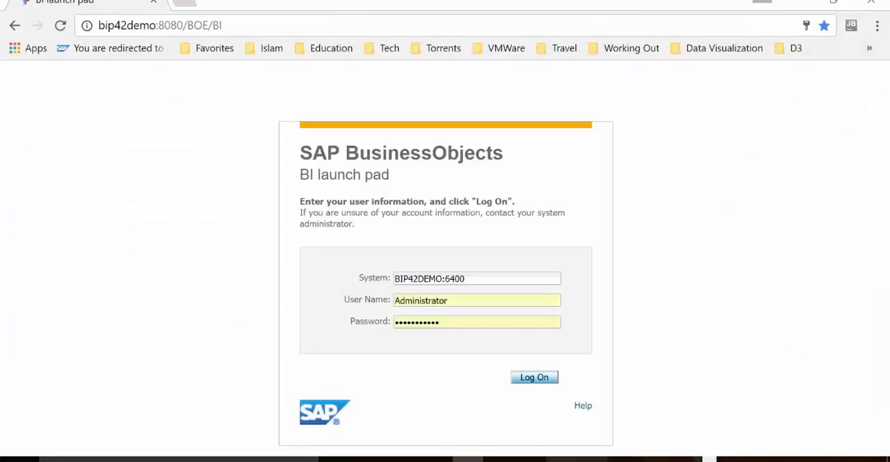
{"action": "left_click", "coordinate": [535, 377]}
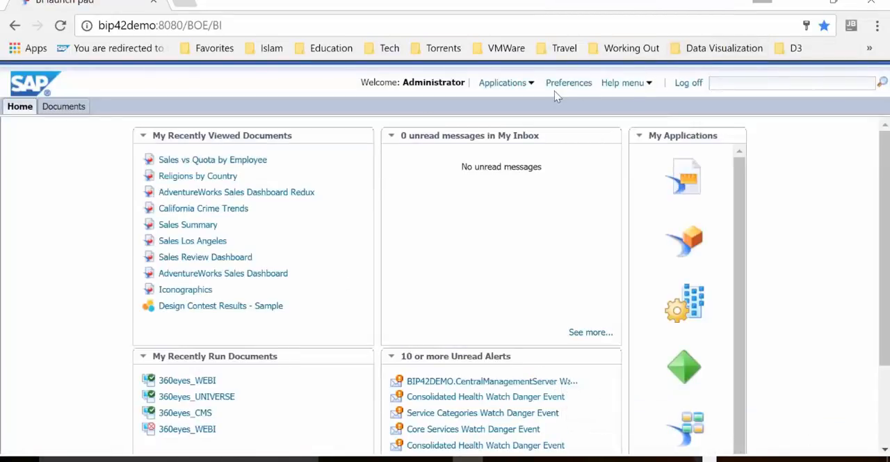
- Launch Web Intelligence and create a new document with SAP HANA as its data source
{"action": "left_click", "coordinate": [512, 89]}
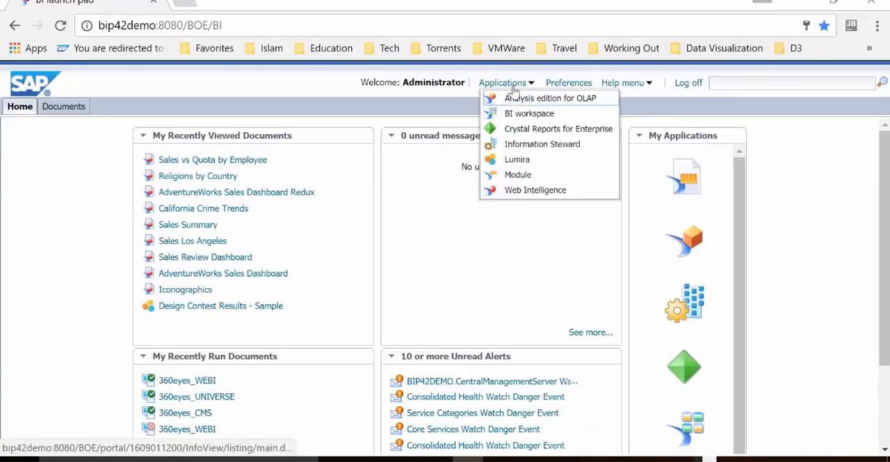
{"action": "left_click", "coordinate": [532, 190]}
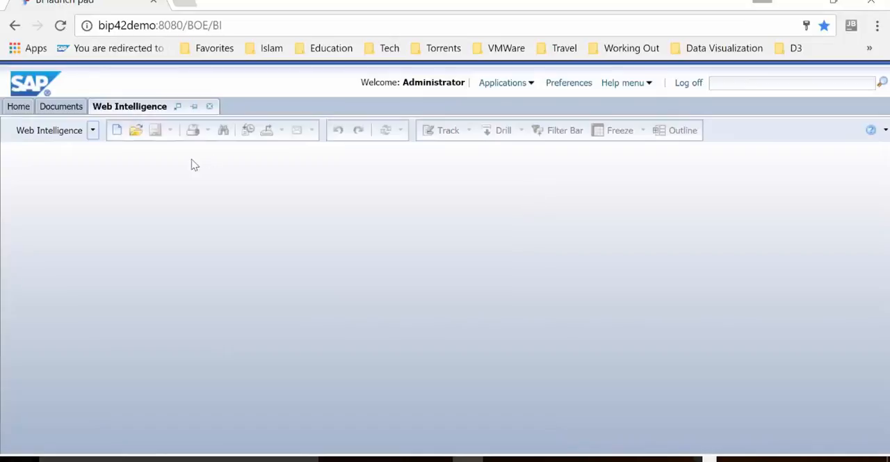
{"action": "left_click", "coordinate": [117, 132]}
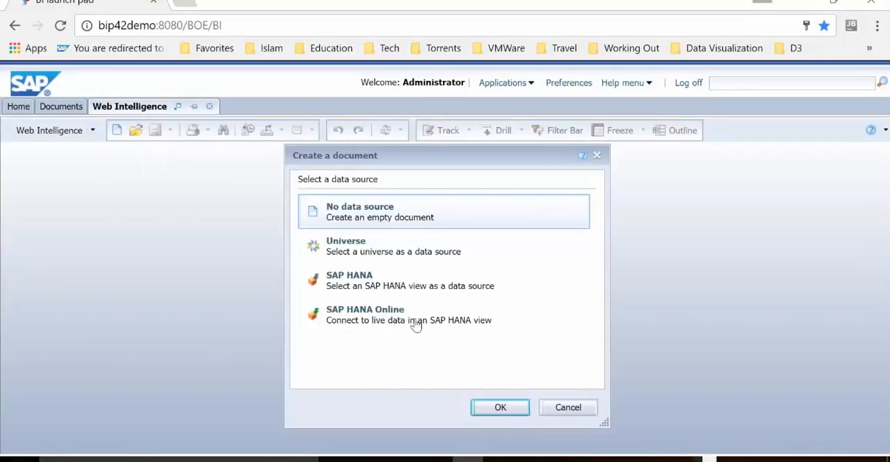
{"action": "left_click", "coordinate": [382, 289]}
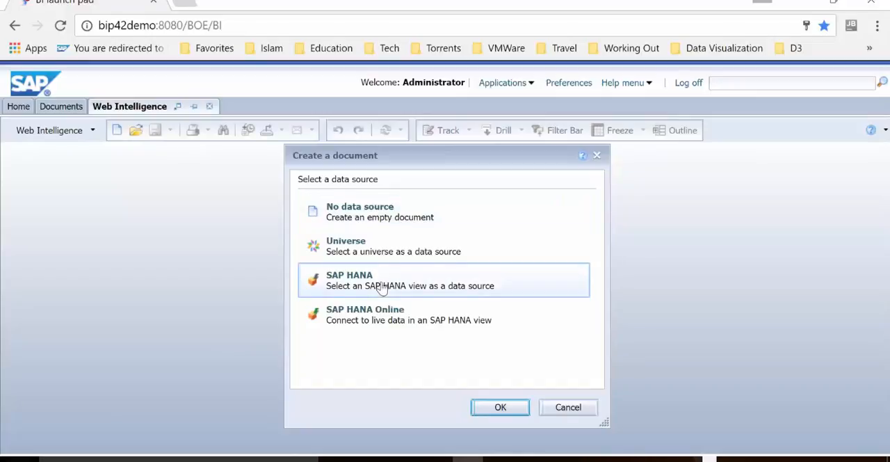
{"action": "left_click", "coordinate": [501, 407]}
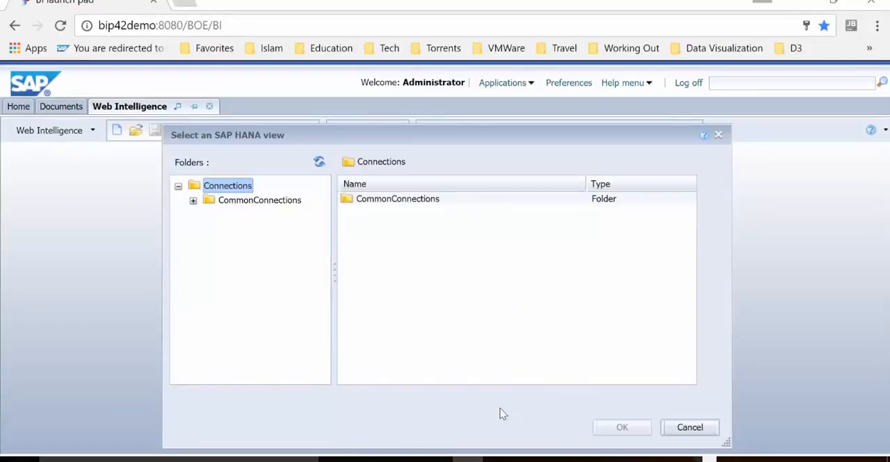
- Choose the CUSTOMER_GROUP view from the CODEJAMMER package of the CCG_HANA_AZ connection in CommonConnections as the data source
{"action": "left_click", "coordinate": [408, 201]}
{"action": "double_click", "coordinate": [409, 201]}
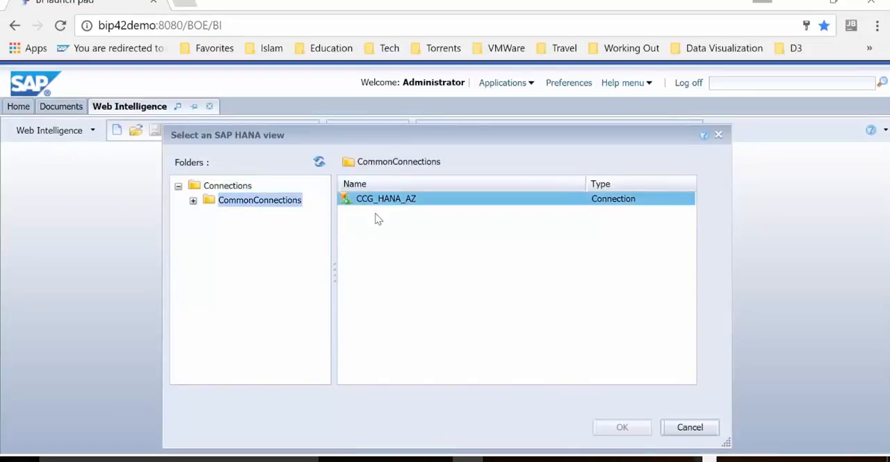
{"action": "double_click", "coordinate": [384, 200]}
{"action": "left_click", "coordinate": [384, 201]}
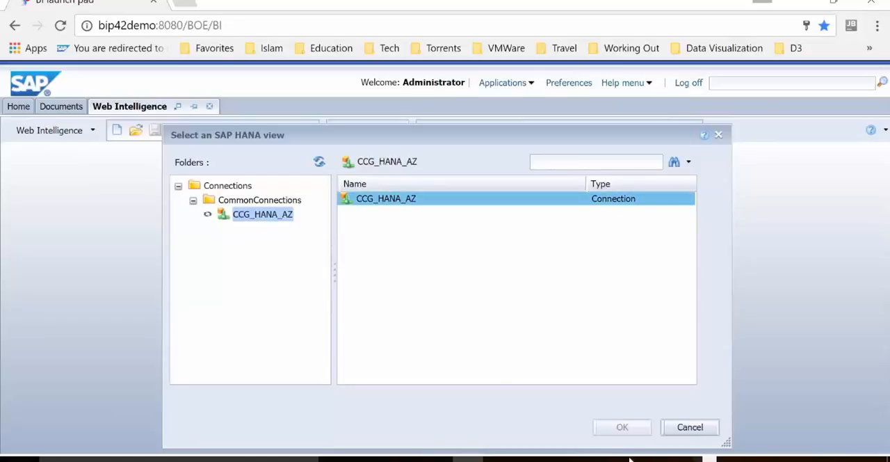
{"action": "left_click", "coordinate": [623, 427]}
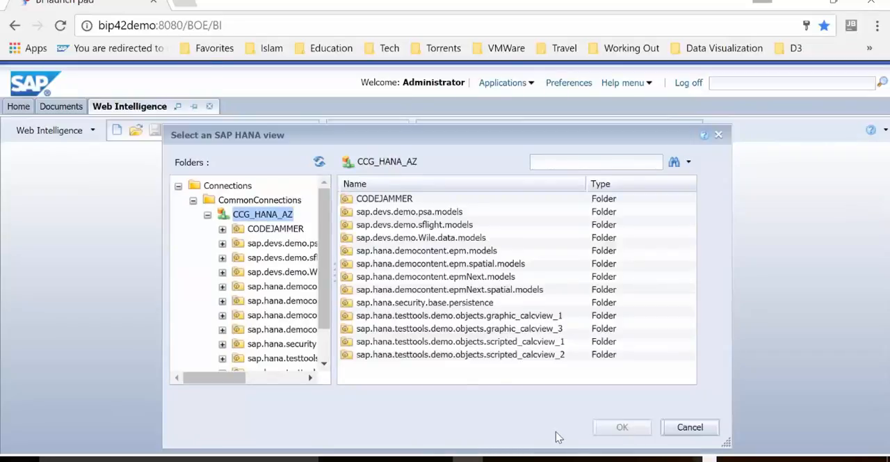
{"action": "double_click", "coordinate": [387, 201]}
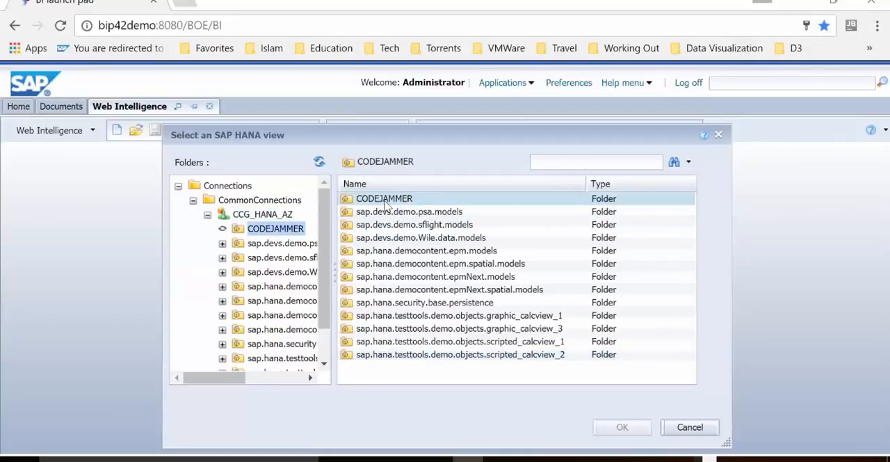
{"action": "left_click", "coordinate": [385, 205]}
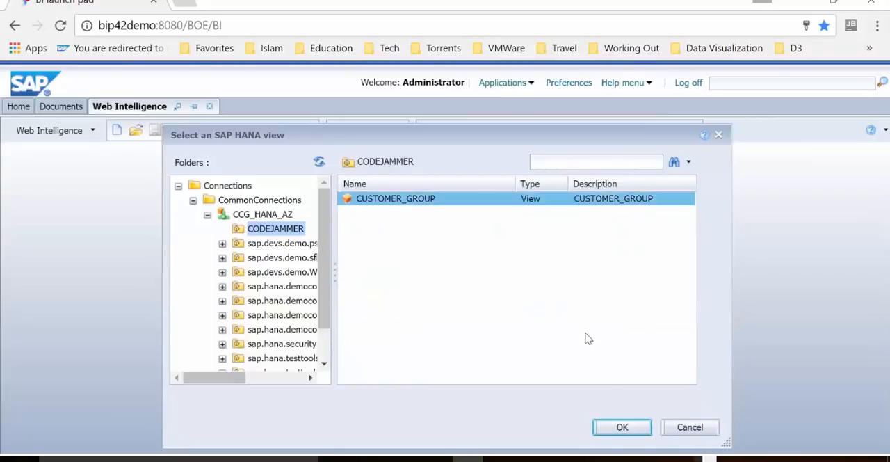
{"action": "left_click", "coordinate": [622, 426]}
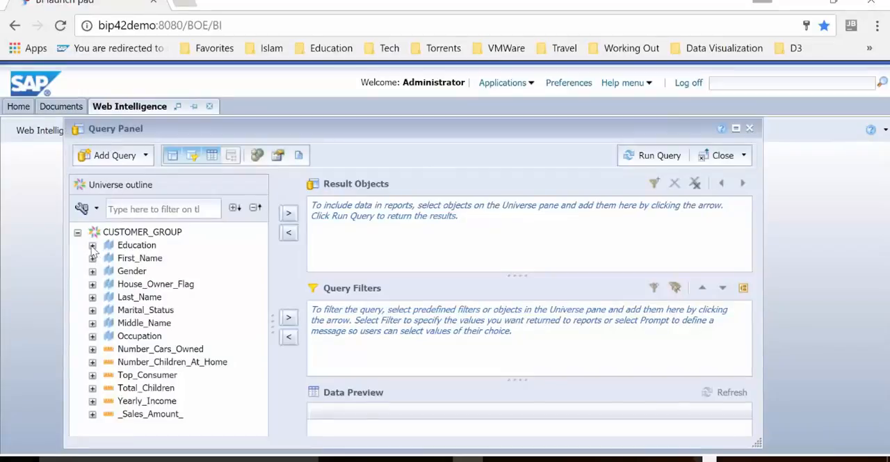
- Add the Education hierarchy and the Number_Cars_Owned measure to the result objects and run the query
{"action": "left_click", "coordinate": [92, 245]}
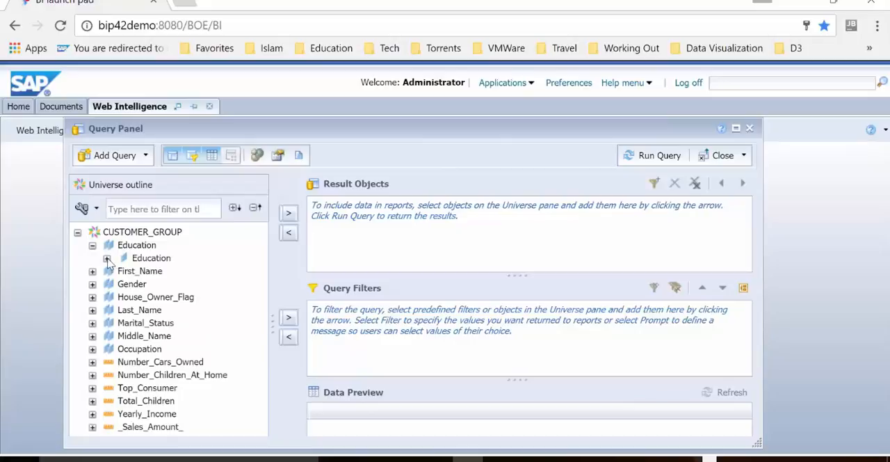
{"action": "left_click", "coordinate": [107, 258]}
{"action": "left_click", "coordinate": [122, 271]}
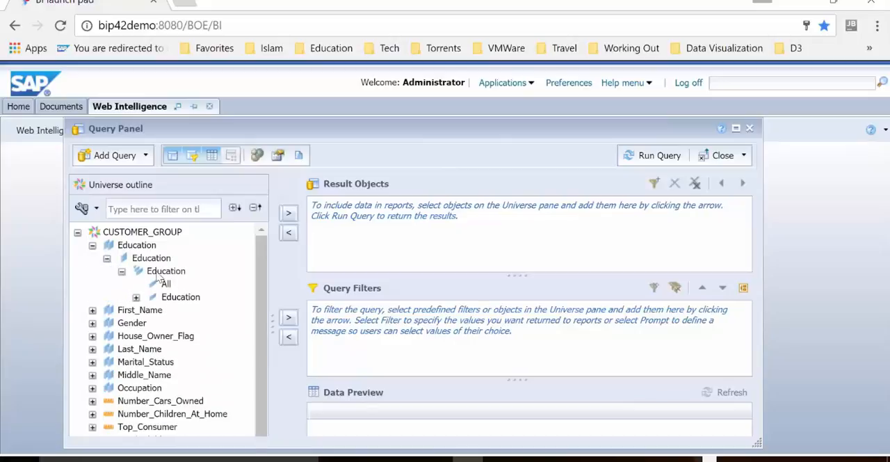
{"action": "left_click_drag", "start_coordinate": [136, 245], "coordinate": [346, 240]}
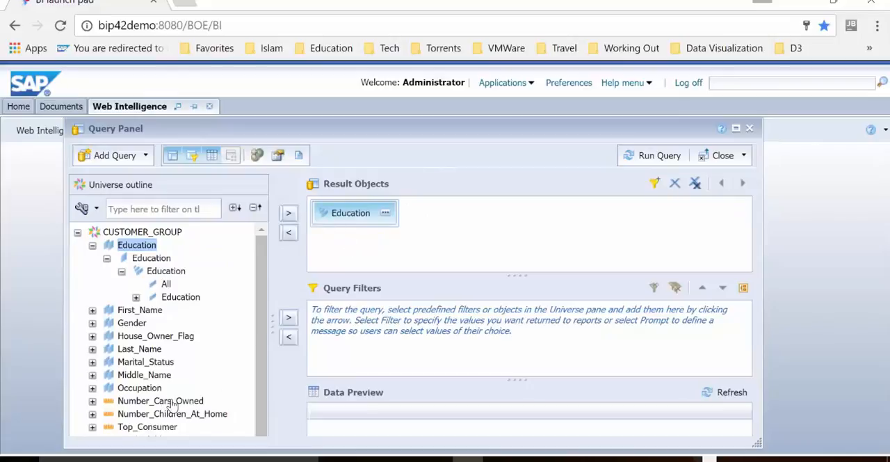
{"action": "left_click_drag", "start_coordinate": [172, 407], "coordinate": [507, 228]}
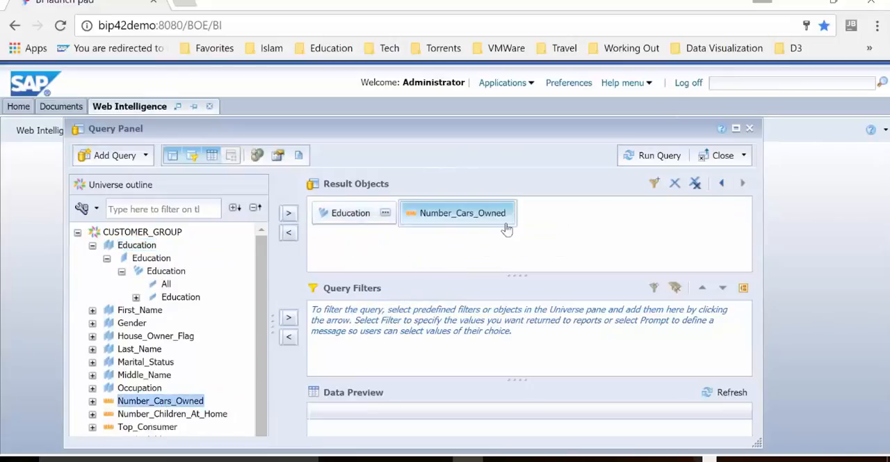
{"action": "left_click", "coordinate": [643, 160]}
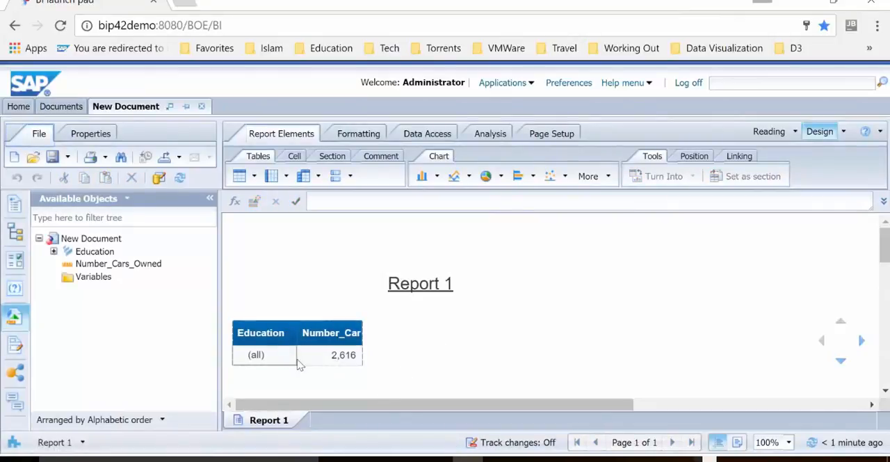
- Edit the query to replace the Education hierarchy with the lowest-level Education attribute in the result objects, and rerun it
{"action": "left_click", "coordinate": [454, 239]}
{"action": "left_click", "coordinate": [435, 135]}
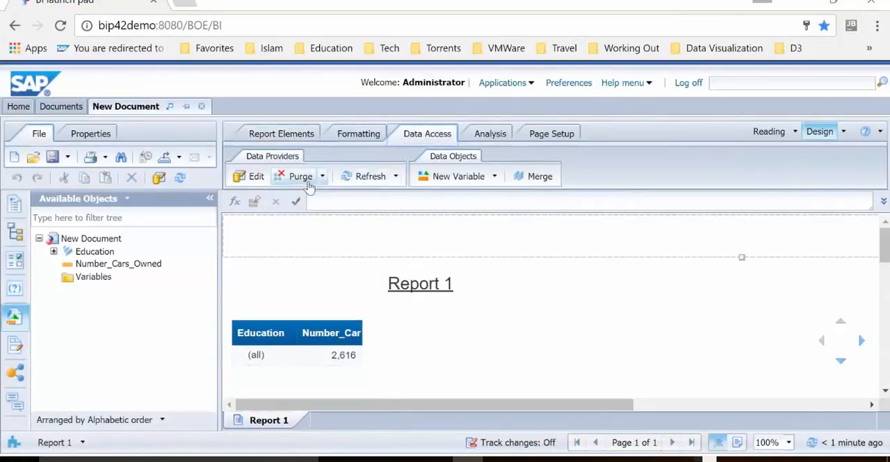
{"action": "left_click", "coordinate": [250, 176]}
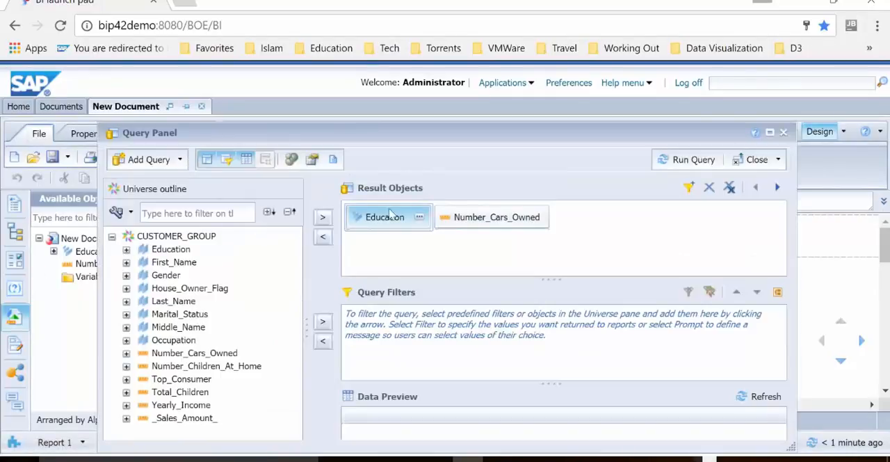
{"action": "left_click_drag", "start_coordinate": [389, 217], "coordinate": [233, 318]}
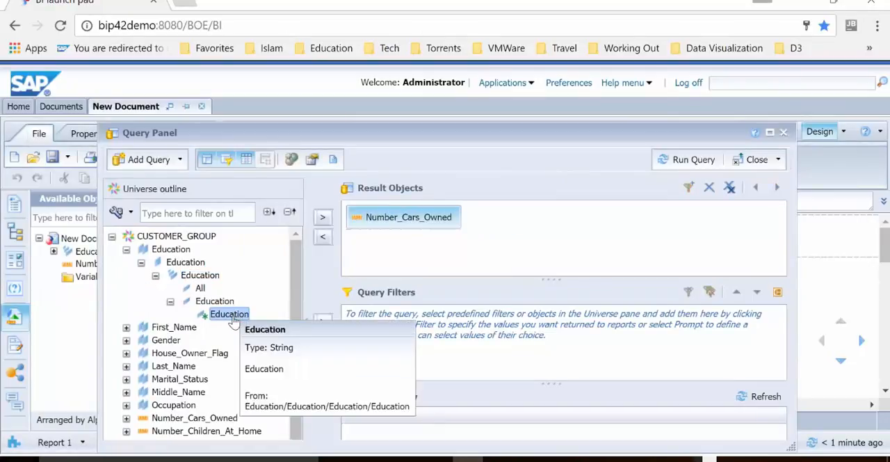
{"action": "mouse_move", "coordinate": [233, 320]}
{"action": "left_mouse_down"}
{"action": "mouse_move", "coordinate": [338, 253]}
{"action": "mouse_move", "coordinate": [354, 220]}
{"action": "left_mouse_up"}
{"action": "left_click", "coordinate": [693, 160]}
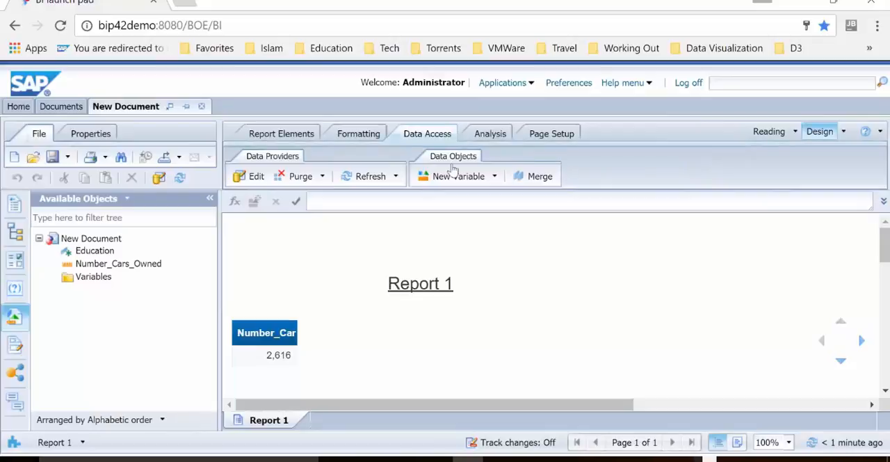
- Add Education as the first column of the report table, and switch to SAP HANA Studio to compare it with the analysis results in table form
{"action": "left_click_drag", "start_coordinate": [108, 251], "coordinate": [235, 363]}
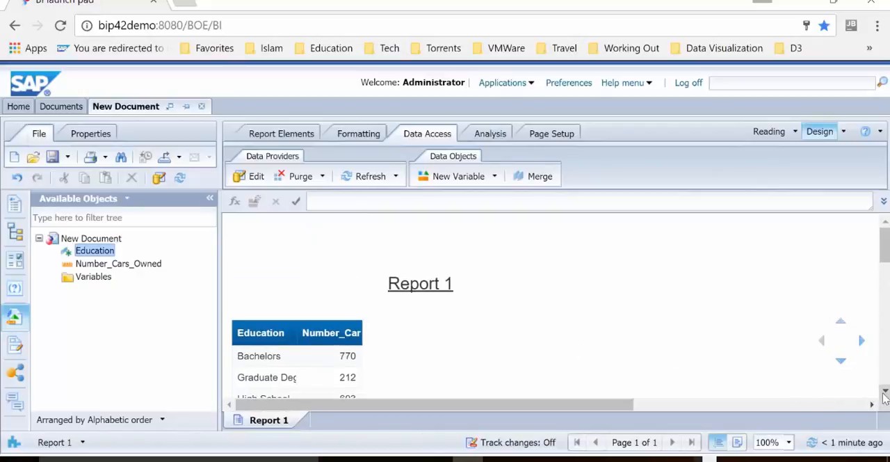
{"action": "scroll", "coordinate": [848, 397], "scroll_direction": "down", "scroll_amount": 3}
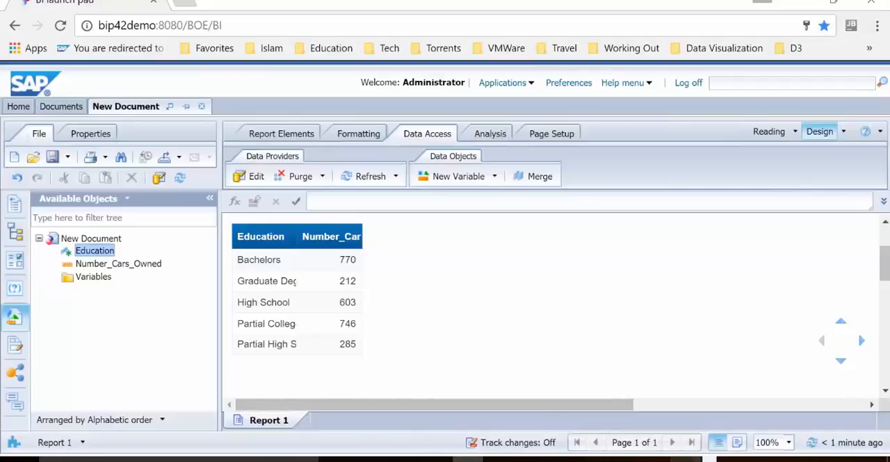
{"action": "left_click", "coordinate": [460, 460]}
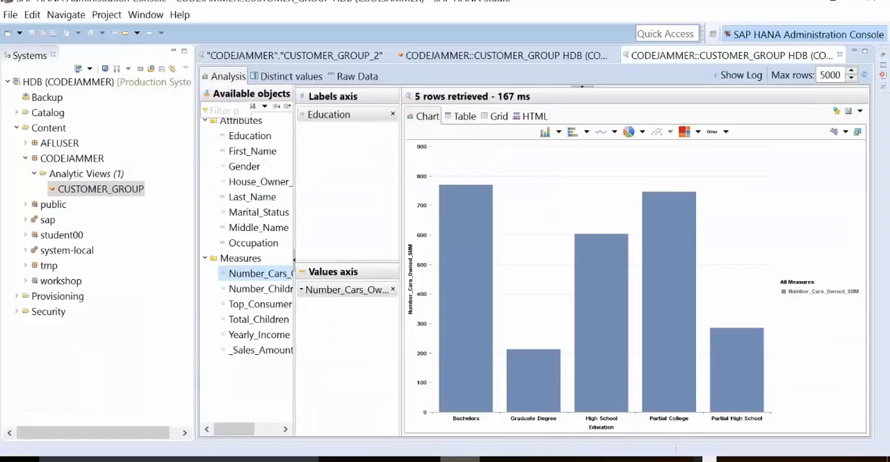
{"action": "left_click", "coordinate": [459, 116]}
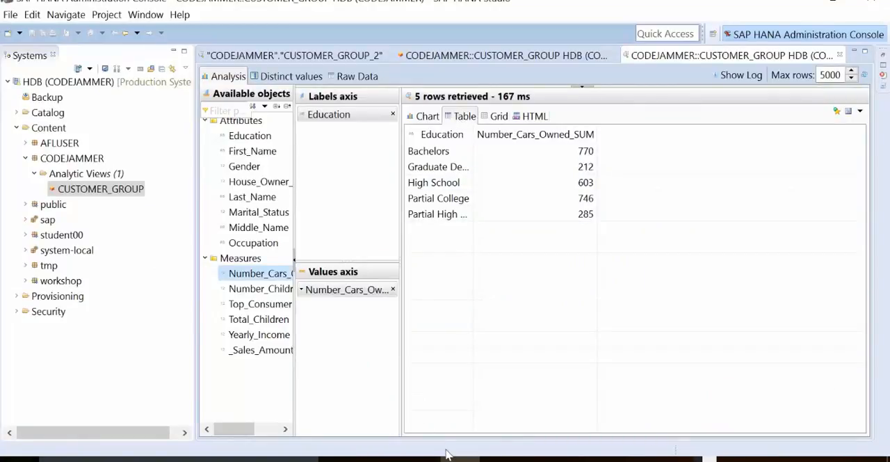
- Switch to the SAP Cloud Appliance Library in the Mac's browser and suspend the HANA_CCGBI_AZURE instance
{"action": "left_click", "coordinate": [467, 459]}
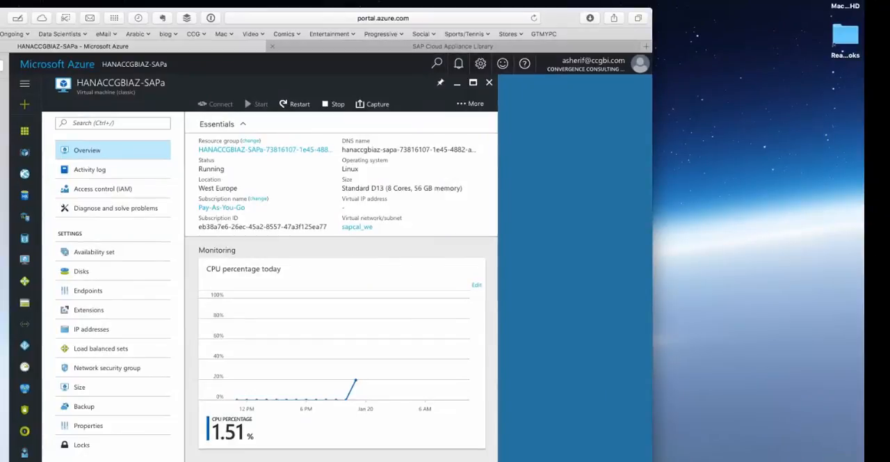
{"action": "left_click", "coordinate": [452, 47]}
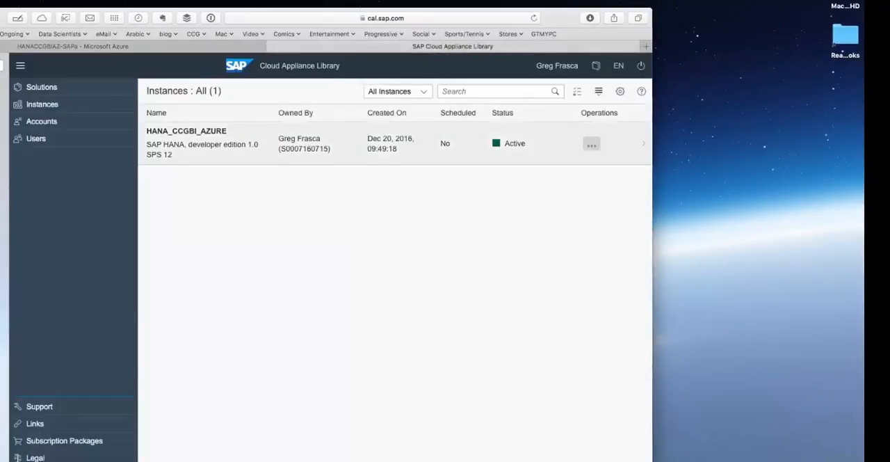
{"action": "left_click", "coordinate": [591, 144]}
{"action": "left_click", "coordinate": [569, 179]}
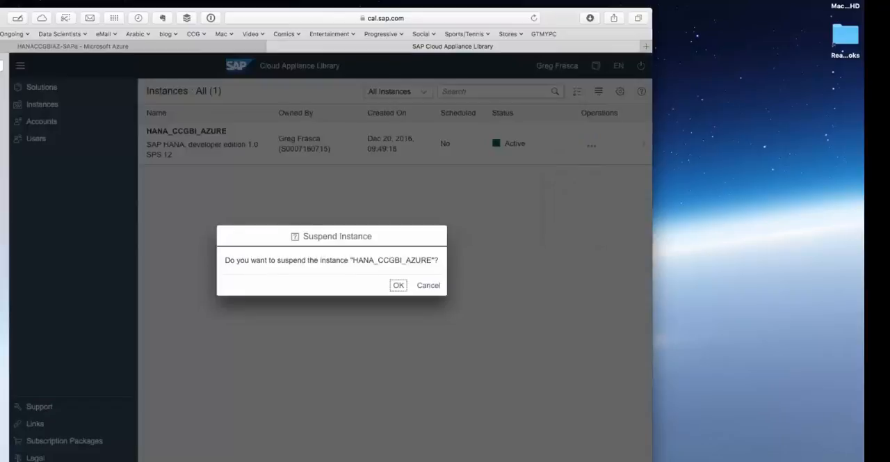
{"action": "key", "text": "Return"}
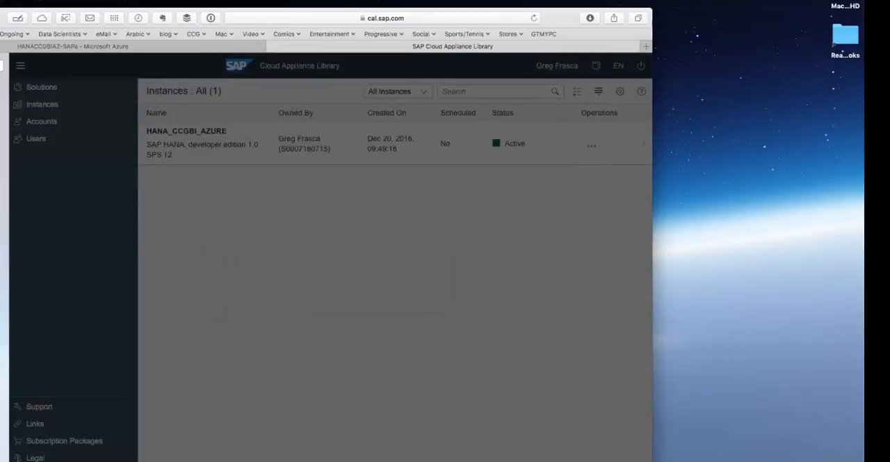